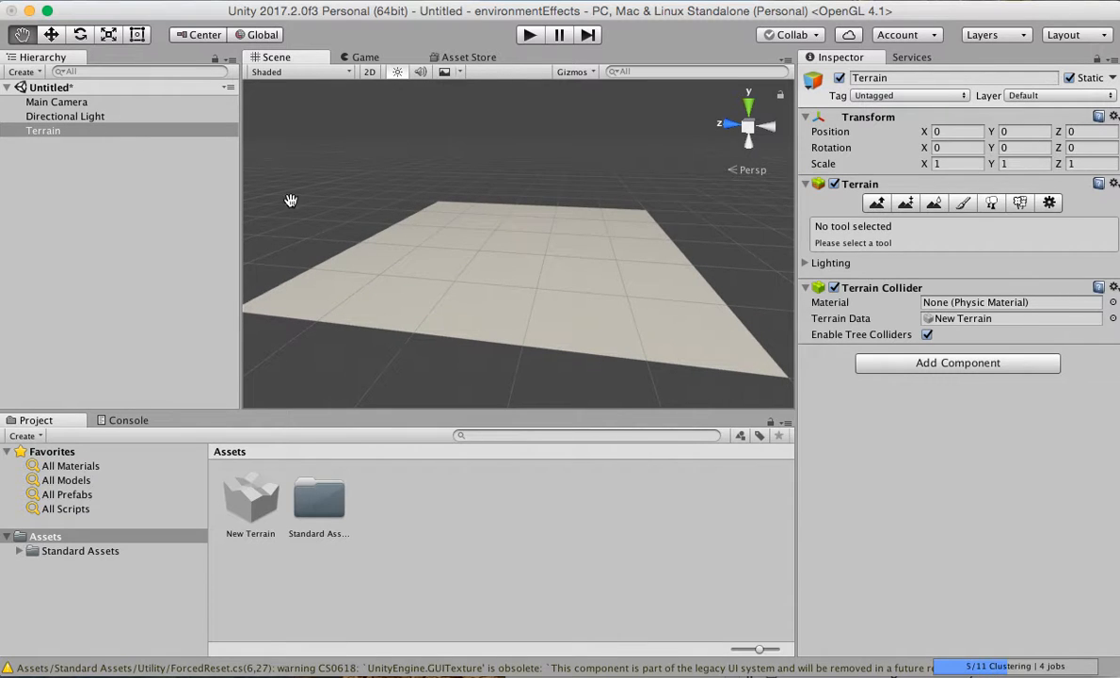
Paint a raised plateau on the terrain at height 50 with the solid round brush, using Paint Height.
{"action": "left_click", "coordinate": [905, 204]}
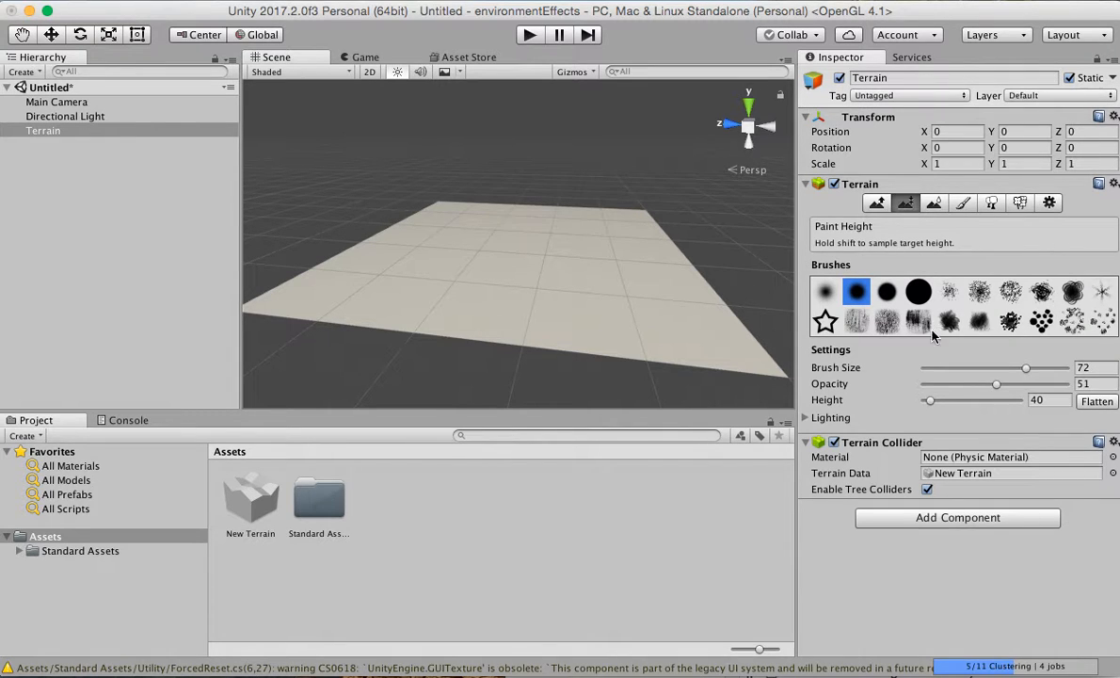
{"action": "left_click_drag", "start_coordinate": [932, 406], "coordinate": [934, 407]}
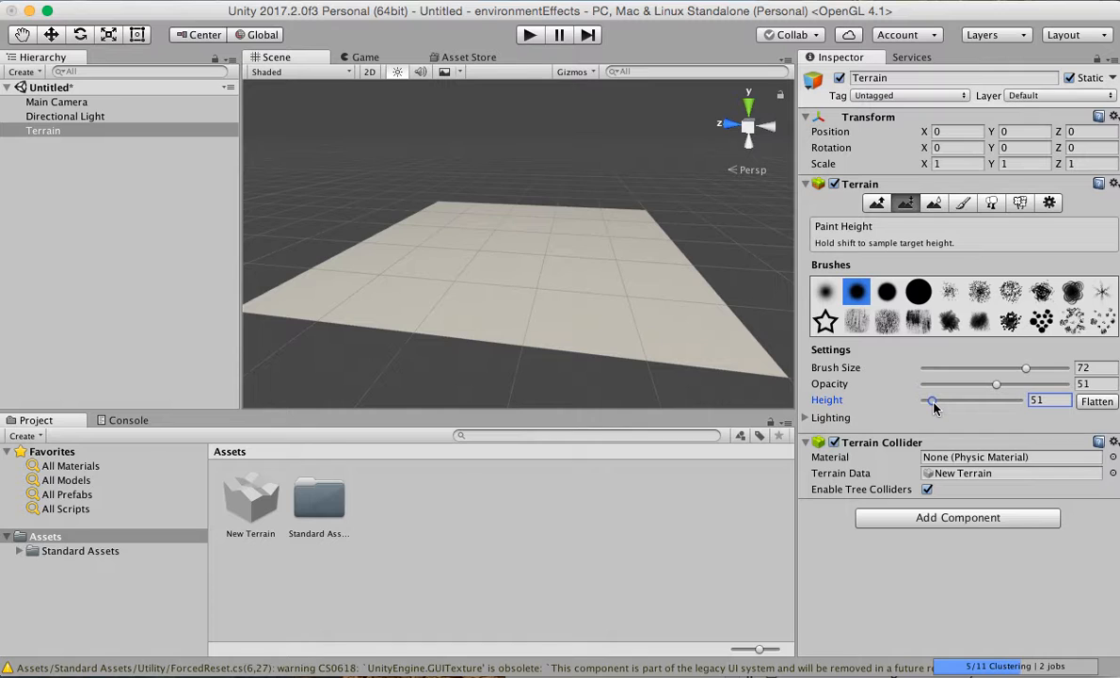
{"action": "left_click_drag", "start_coordinate": [934, 407], "coordinate": [932, 407]}
{"action": "double_click", "coordinate": [1042, 397]}
{"action": "type", "text": "50"}
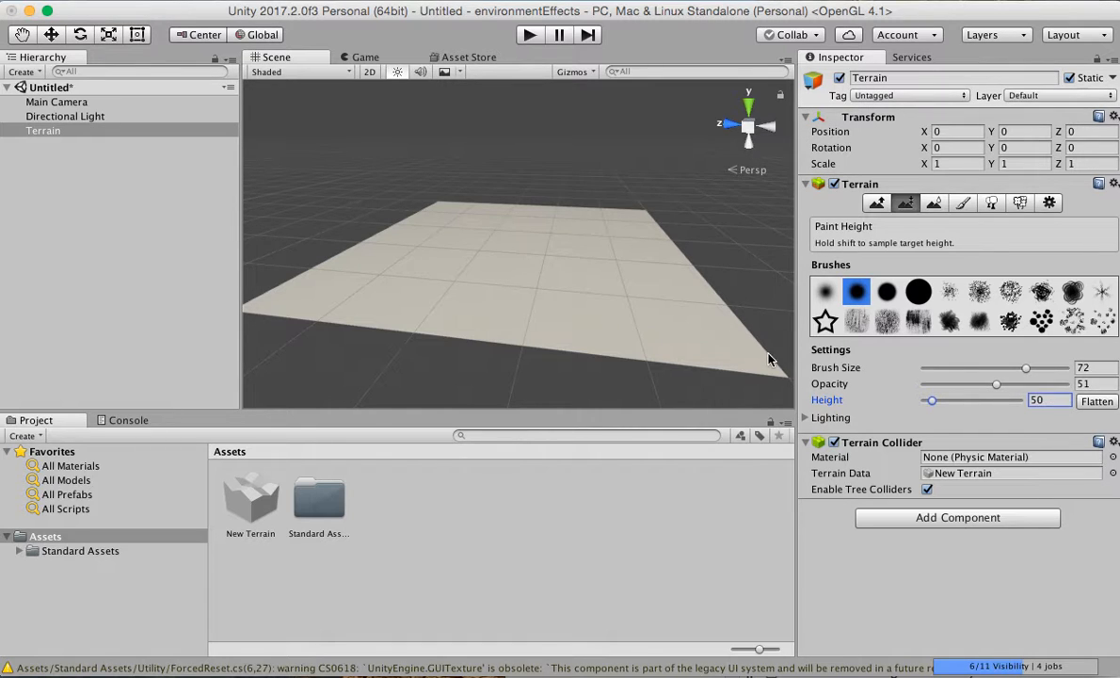
{"action": "left_click", "coordinate": [918, 291]}
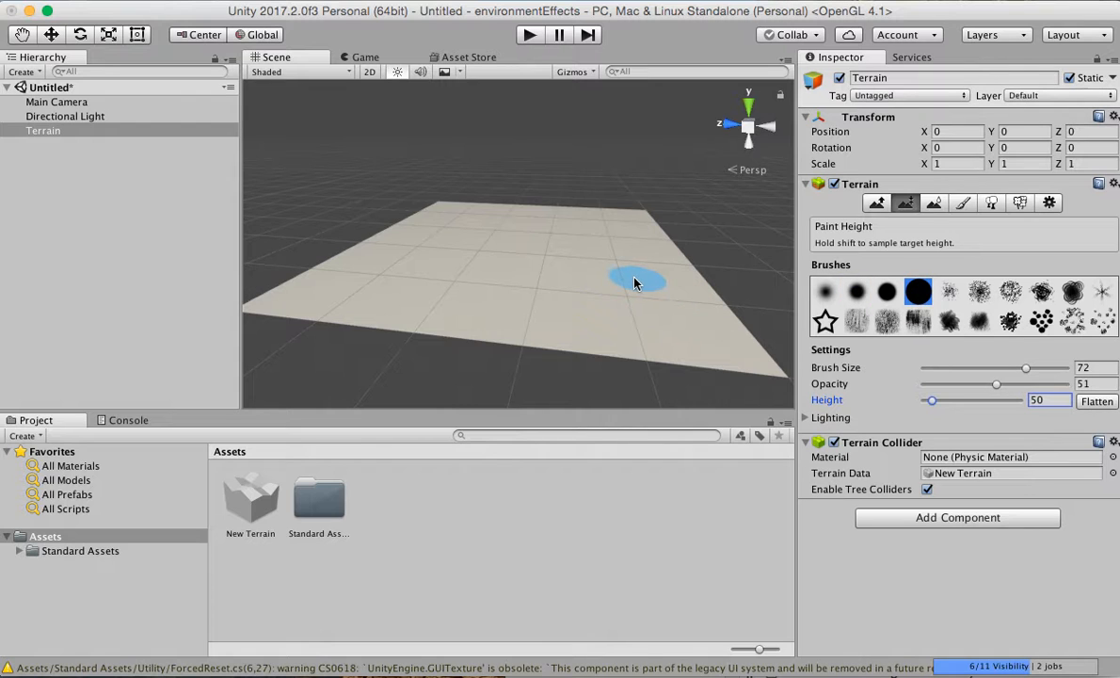
{"action": "mouse_move", "coordinate": [634, 282]}
{"action": "left_mouse_down"}
{"action": "mouse_move", "coordinate": [572, 279]}
{"action": "mouse_move", "coordinate": [550, 252]}
{"action": "mouse_move", "coordinate": [525, 260]}
{"action": "mouse_move", "coordinate": [546, 244]}
{"action": "mouse_move", "coordinate": [605, 254]}
{"action": "mouse_move", "coordinate": [579, 242]}
{"action": "mouse_move", "coordinate": [527, 256]}
{"action": "mouse_move", "coordinate": [562, 256]}
{"action": "mouse_move", "coordinate": [565, 245]}
{"action": "mouse_move", "coordinate": [525, 237]}
{"action": "mouse_move", "coordinate": [548, 252]}
{"action": "mouse_move", "coordinate": [477, 259]}
{"action": "mouse_move", "coordinate": [508, 266]}
{"action": "mouse_move", "coordinate": [513, 231]}
{"action": "mouse_move", "coordinate": [476, 228]}
{"action": "mouse_move", "coordinate": [587, 225]}
{"action": "mouse_move", "coordinate": [537, 251]}
{"action": "mouse_move", "coordinate": [520, 232]}
{"action": "mouse_move", "coordinate": [520, 250]}
{"action": "mouse_move", "coordinate": [602, 273]}
{"action": "mouse_move", "coordinate": [625, 300]}
{"action": "mouse_move", "coordinate": [525, 287]}
{"action": "mouse_move", "coordinate": [407, 245]}
{"action": "mouse_move", "coordinate": [556, 280]}
{"action": "mouse_move", "coordinate": [556, 300]}
{"action": "mouse_move", "coordinate": [600, 270]}
{"action": "mouse_move", "coordinate": [580, 287]}
{"action": "mouse_move", "coordinate": [580, 274]}
{"action": "mouse_move", "coordinate": [537, 271]}
{"action": "mouse_move", "coordinate": [564, 228]}
{"action": "mouse_move", "coordinate": [536, 224]}
{"action": "mouse_move", "coordinate": [588, 231]}
{"action": "mouse_move", "coordinate": [548, 215]}
{"action": "mouse_move", "coordinate": [475, 240]}
{"action": "mouse_move", "coordinate": [513, 312]}
{"action": "mouse_move", "coordinate": [501, 237]}
{"action": "mouse_move", "coordinate": [490, 261]}
{"action": "mouse_move", "coordinate": [549, 308]}
{"action": "mouse_move", "coordinate": [606, 306]}
{"action": "mouse_move", "coordinate": [500, 250]}
{"action": "mouse_move", "coordinate": [529, 229]}
{"action": "mouse_move", "coordinate": [507, 271]}
{"action": "mouse_move", "coordinate": [541, 275]}
{"action": "left_mouse_up"}
{"action": "key", "text": "alt"}
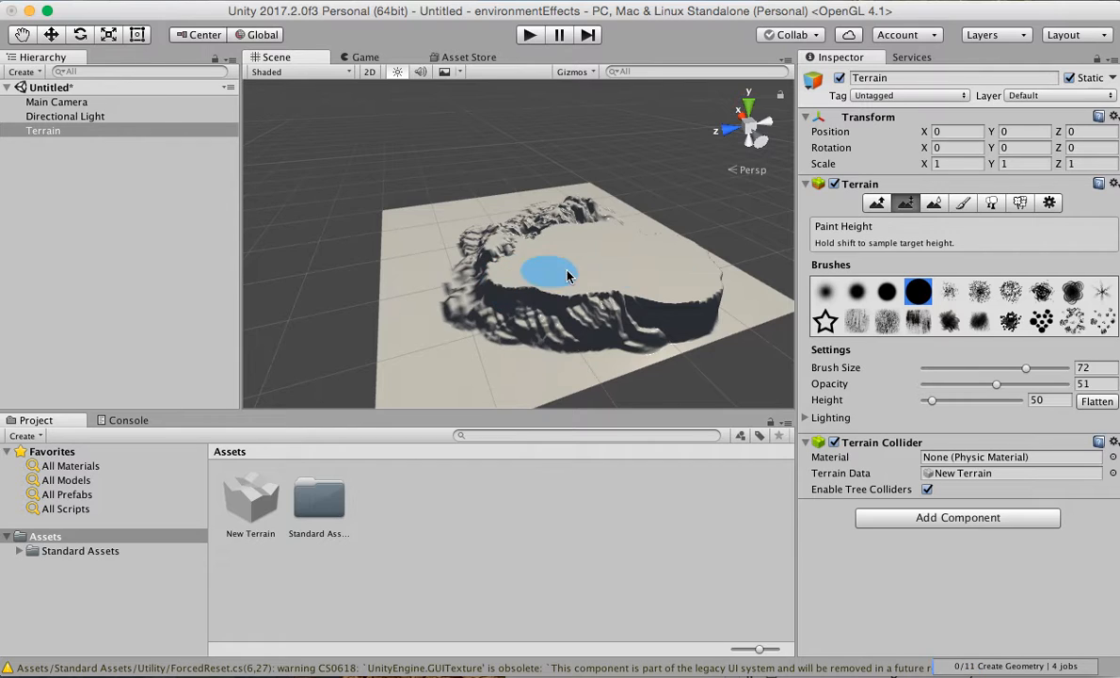
Roughen the plateau's top around its rim with the Raise / Lower Terrain tool and a speckled scatter brush.
{"action": "left_click", "coordinate": [876, 202]}
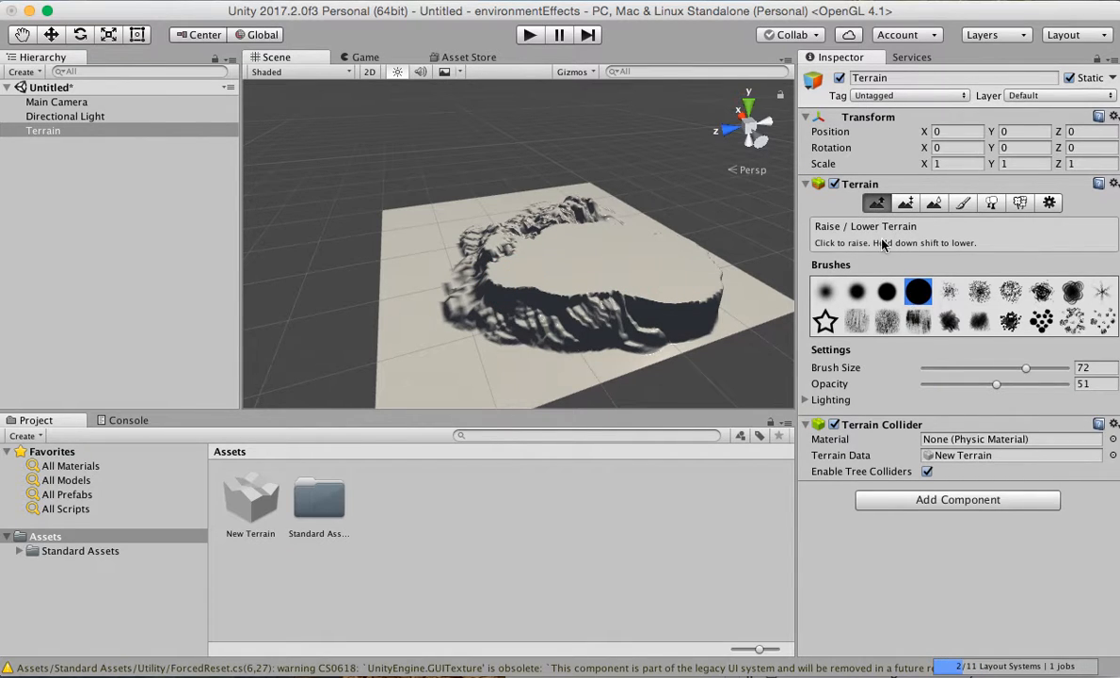
{"action": "left_click", "coordinate": [979, 291]}
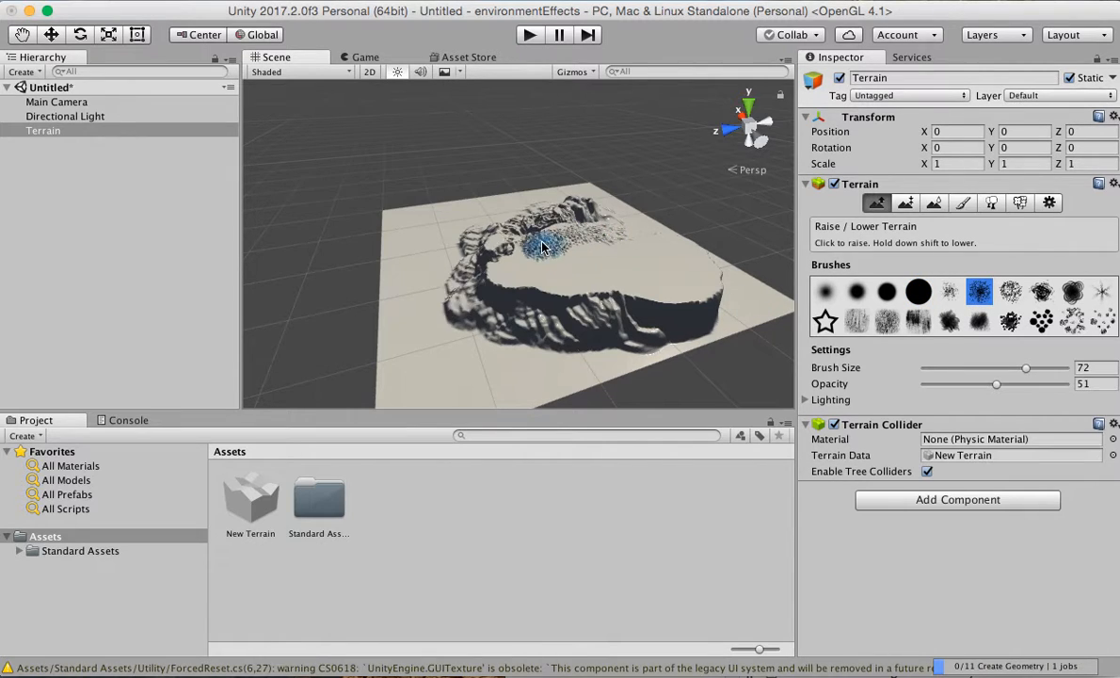
{"action": "mouse_move", "coordinate": [527, 252]}
{"action": "left_mouse_down"}
{"action": "mouse_move", "coordinate": [516, 252]}
{"action": "mouse_move", "coordinate": [578, 290]}
{"action": "mouse_move", "coordinate": [489, 268]}
{"action": "mouse_move", "coordinate": [584, 256]}
{"action": "mouse_move", "coordinate": [653, 311]}
{"action": "mouse_move", "coordinate": [701, 280]}
{"action": "mouse_move", "coordinate": [690, 246]}
{"action": "mouse_move", "coordinate": [607, 230]}
{"action": "left_mouse_up"}
Carve a sunken basin into the middle of the plateau at paint height 40 with the solid round brush.
{"action": "left_click", "coordinate": [22, 34]}
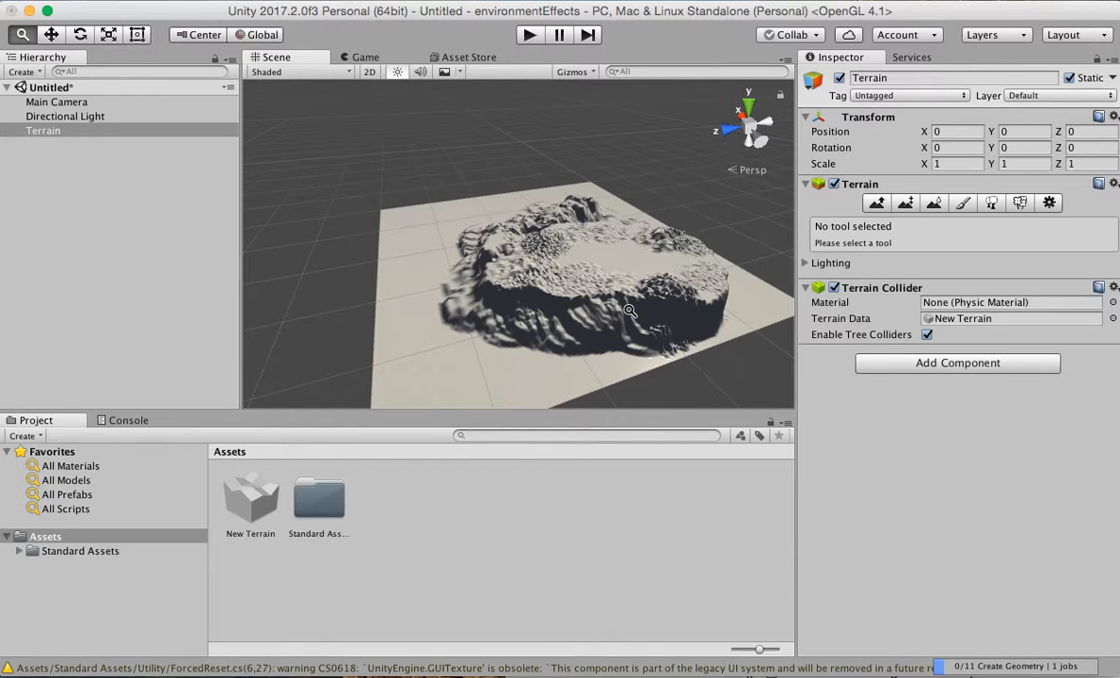
{"action": "left_click_drag", "start_coordinate": [585, 289], "coordinate": [512, 273], "text": "alt"}
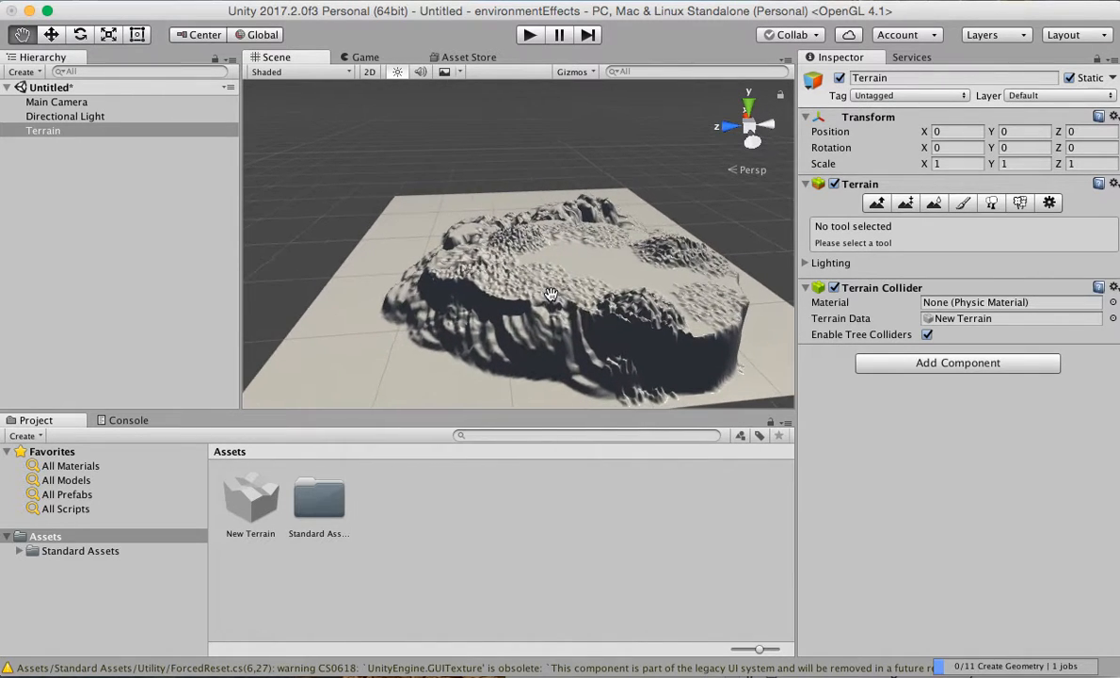
{"action": "left_click", "coordinate": [905, 203]}
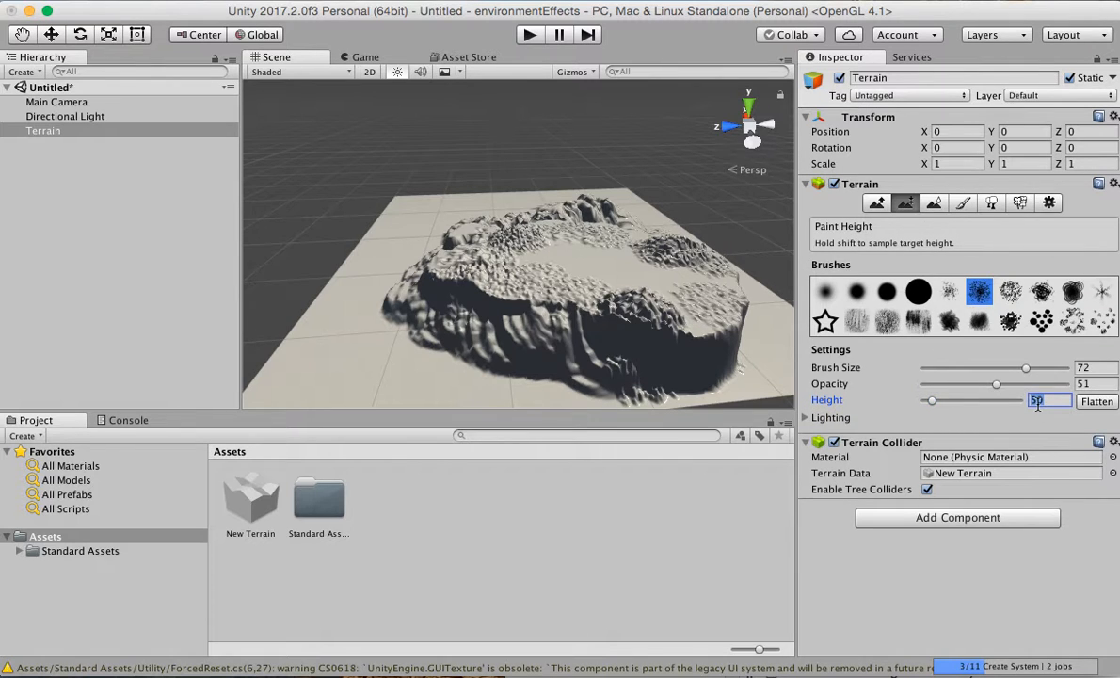
{"action": "type", "text": "40"}
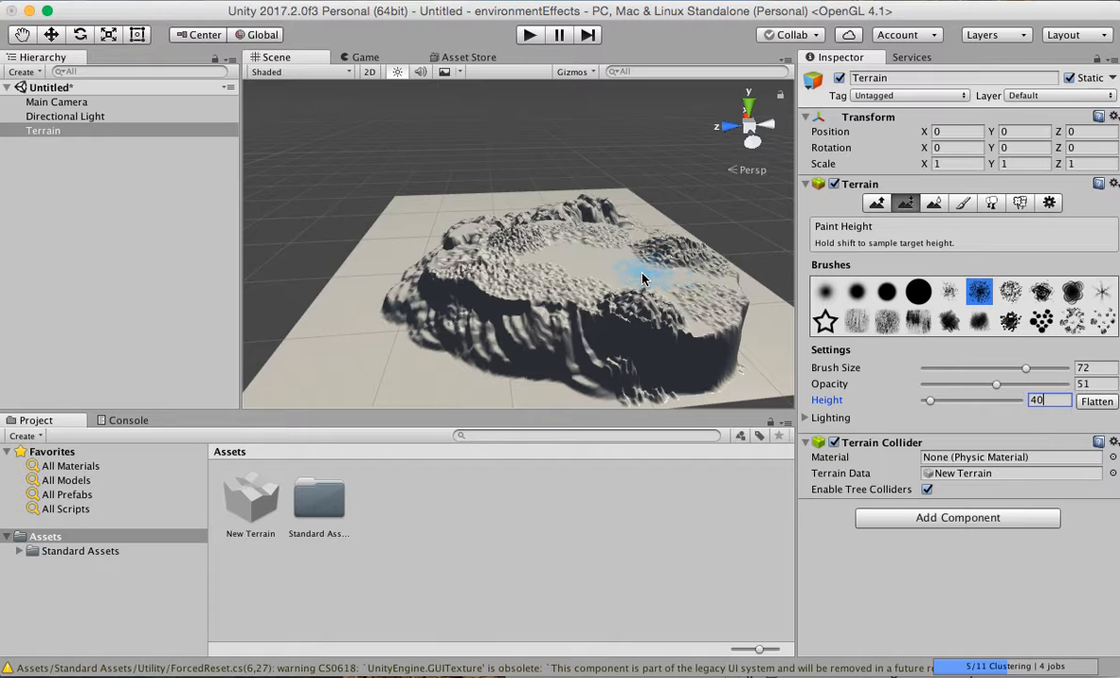
{"action": "left_click", "coordinate": [919, 291]}
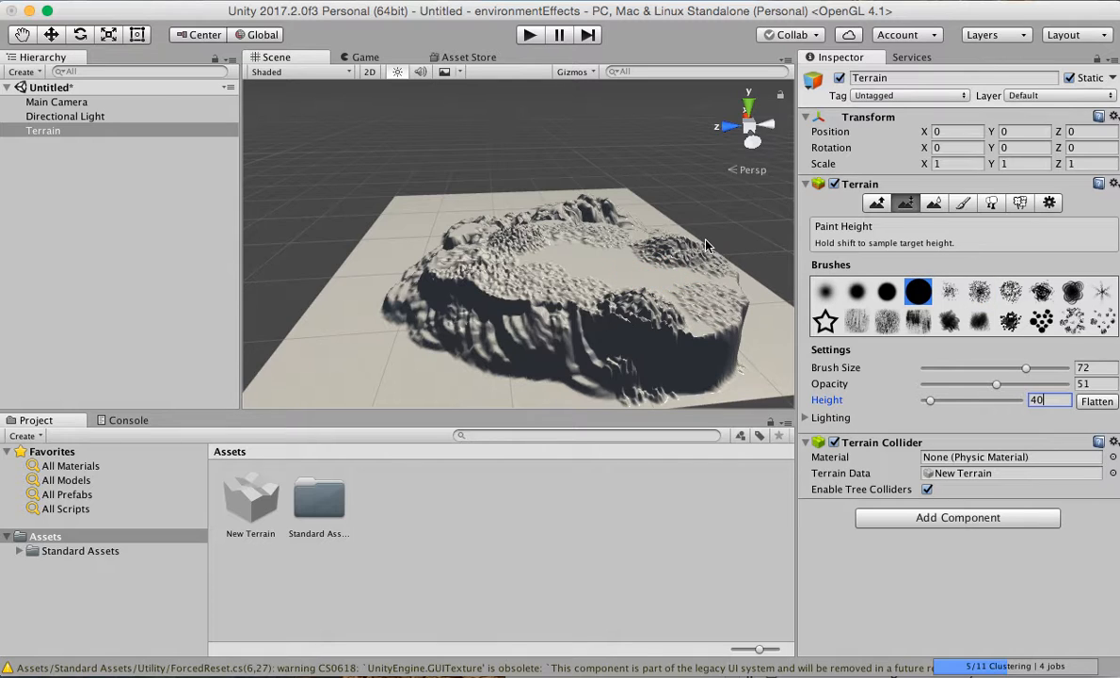
{"action": "mouse_move", "coordinate": [637, 280]}
{"action": "left_mouse_down"}
{"action": "mouse_move", "coordinate": [542, 254]}
{"action": "mouse_move", "coordinate": [637, 280]}
{"action": "mouse_move", "coordinate": [589, 268]}
{"action": "left_mouse_up"}
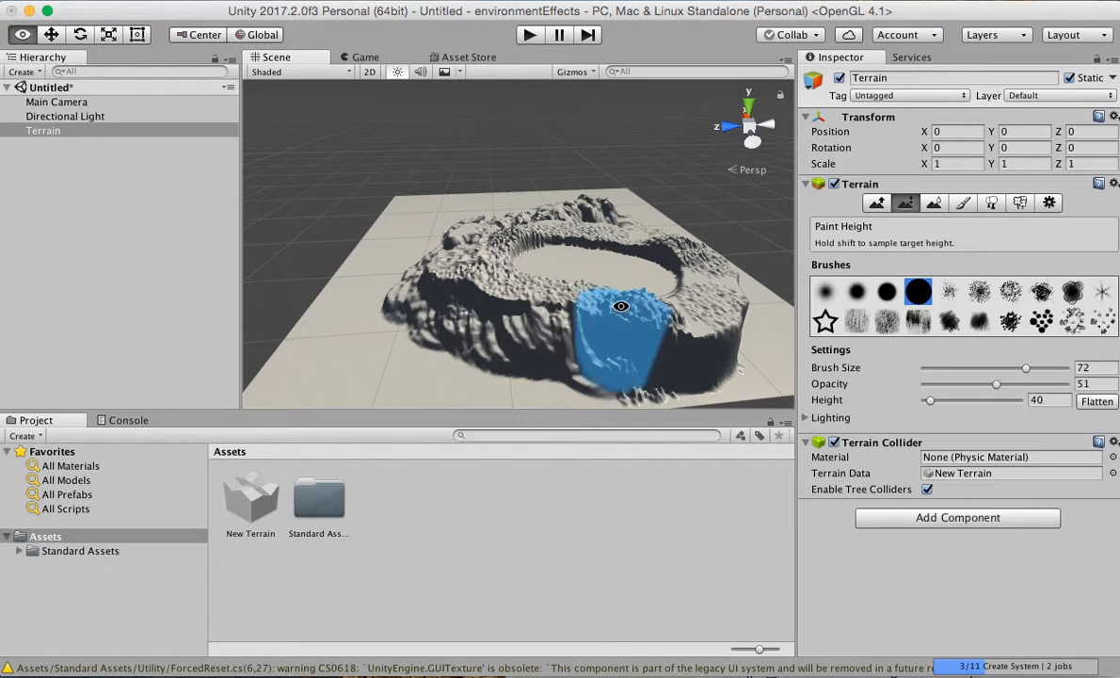
{"action": "left_click_drag", "start_coordinate": [621, 306], "coordinate": [471, 282], "text": "alt"}
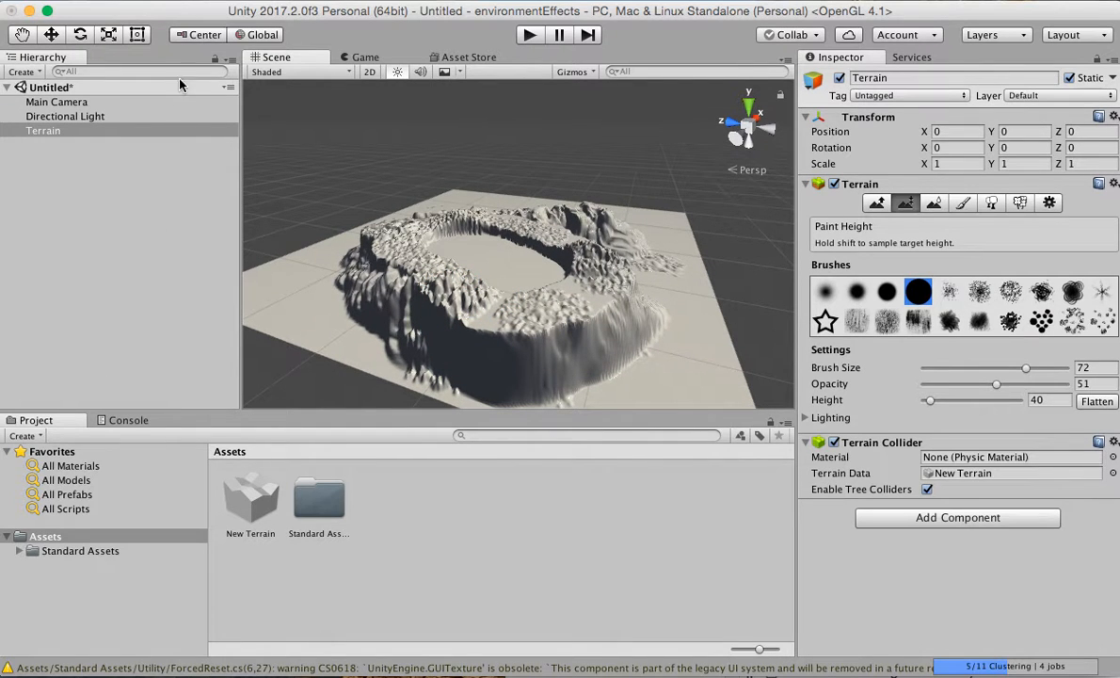
{"action": "left_click", "coordinate": [180, 3]}
{"action": "mouse_move", "coordinate": [269, 139]}
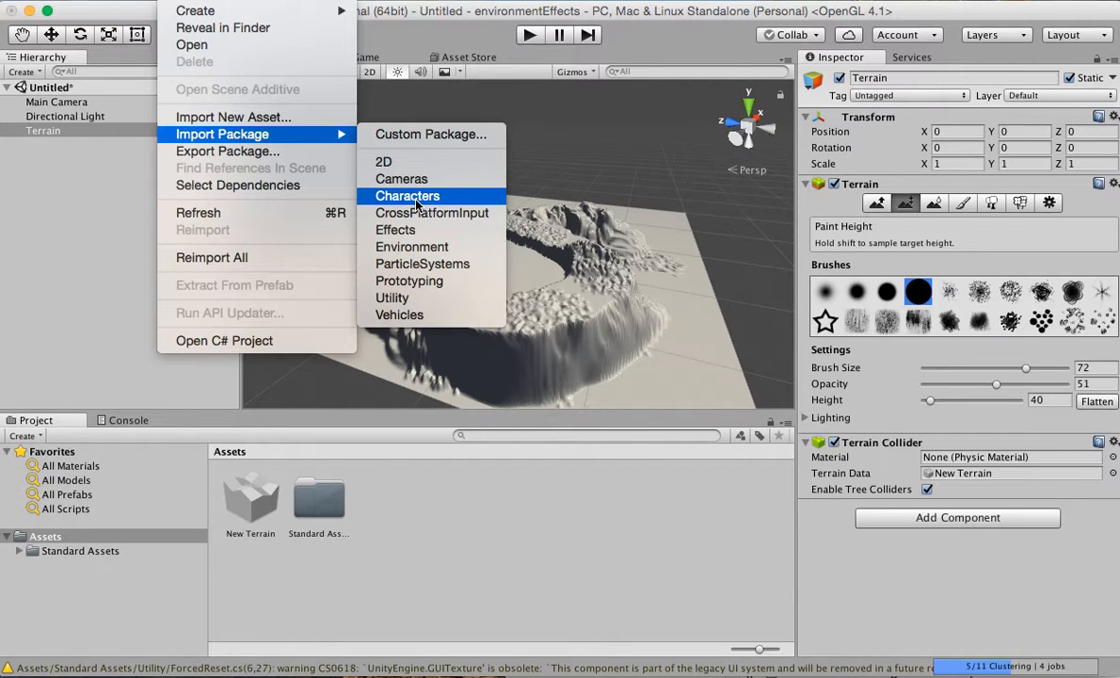
{"action": "left_click", "coordinate": [50, 557]}
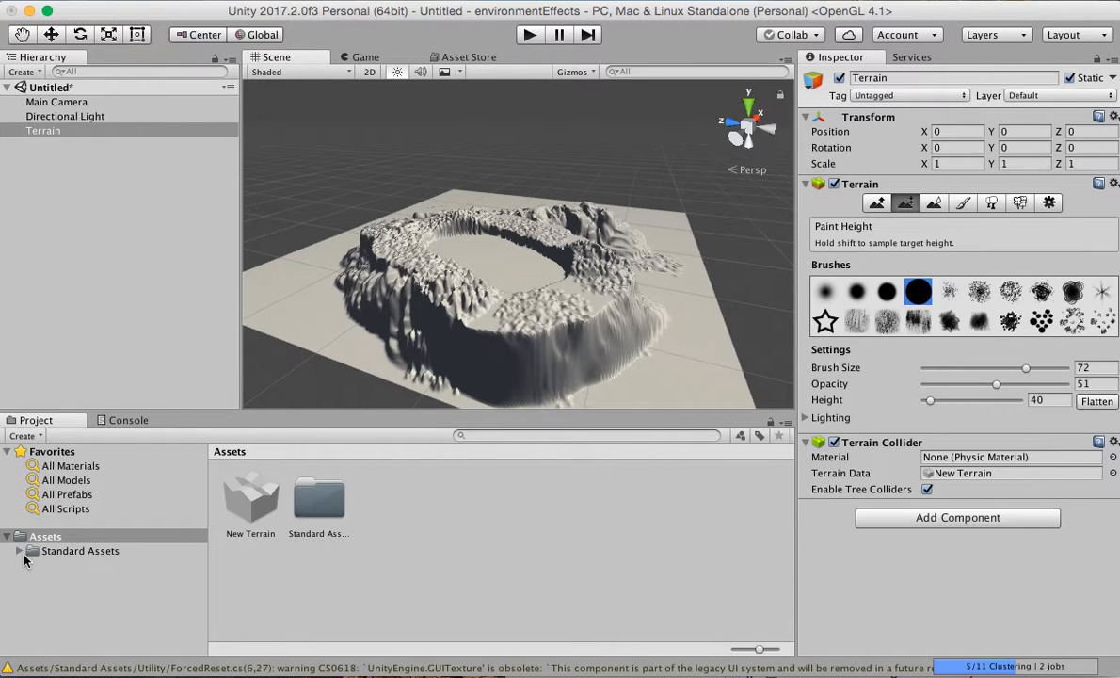
Place the WaterProDaytime prefab from Standard Assets > Environment > Water > Water > Prefabs inside the basin.
{"action": "left_click", "coordinate": [20, 552]}
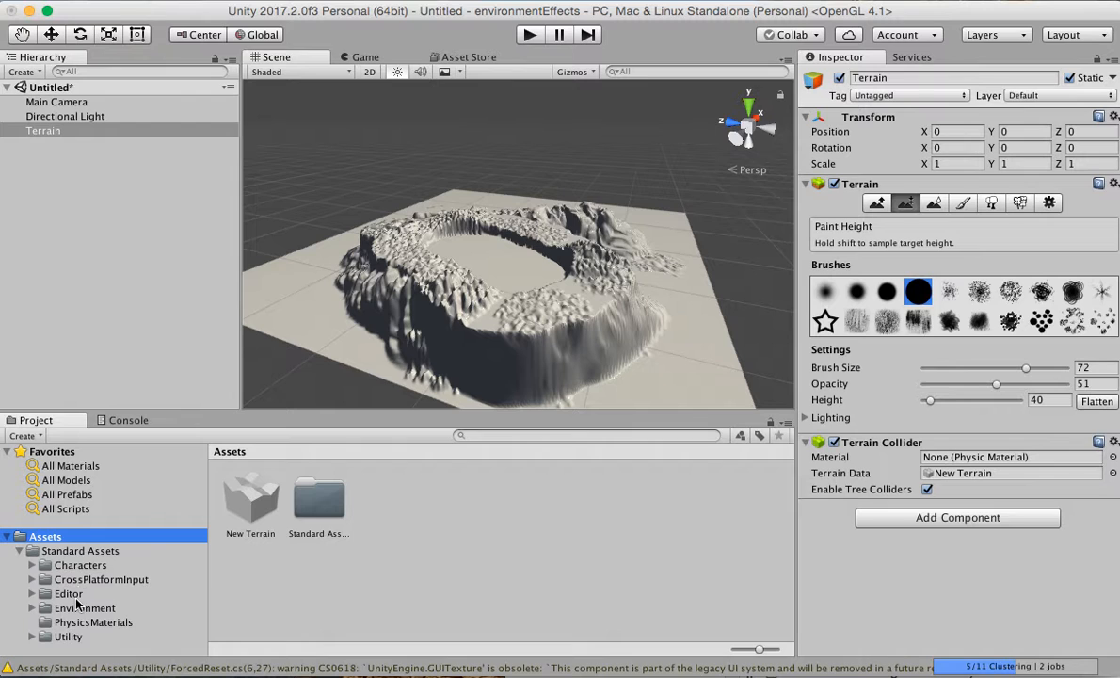
{"action": "left_click", "coordinate": [77, 609]}
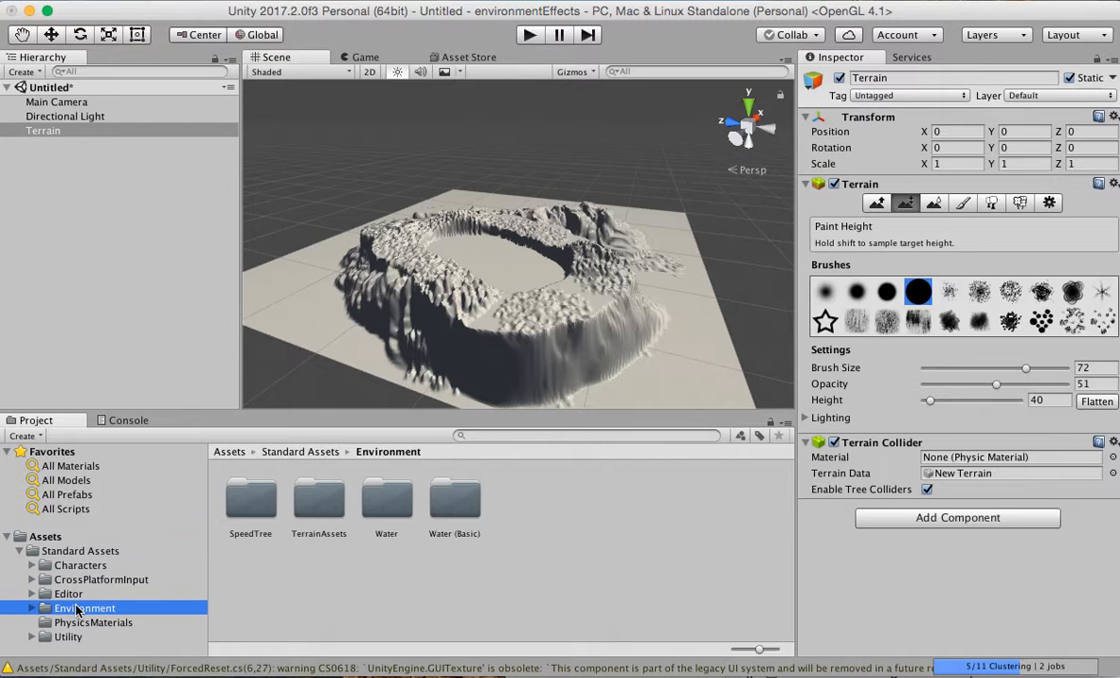
{"action": "double_click", "coordinate": [394, 510]}
{"action": "double_click", "coordinate": [250, 497]}
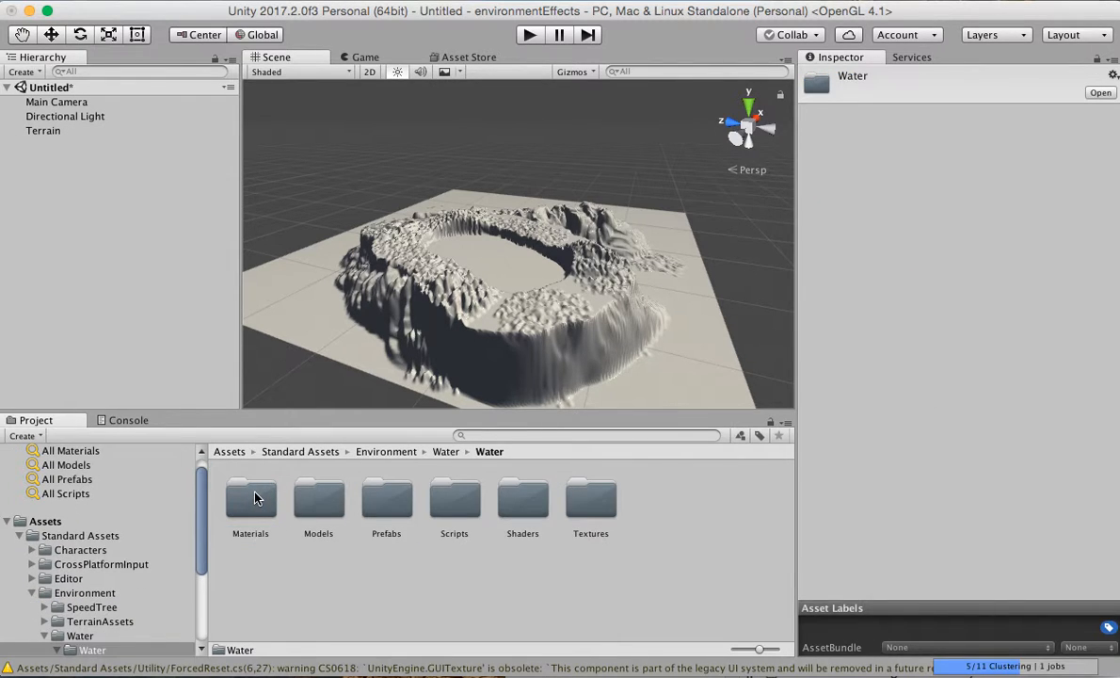
{"action": "double_click", "coordinate": [385, 509]}
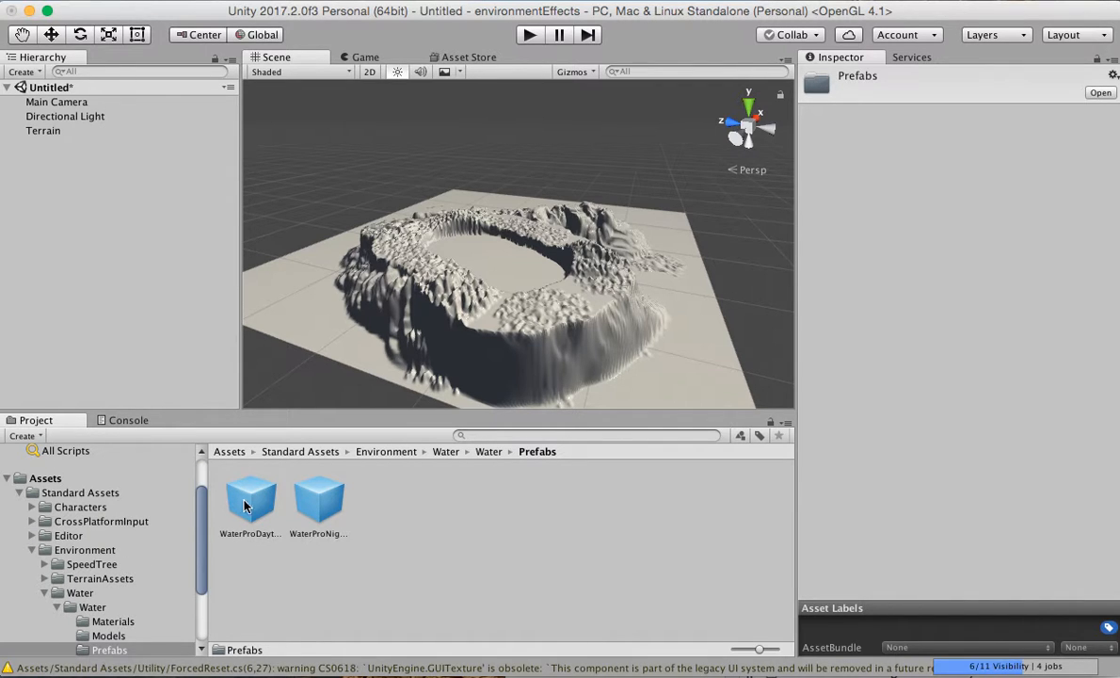
{"action": "left_click_drag", "start_coordinate": [245, 508], "coordinate": [486, 269]}
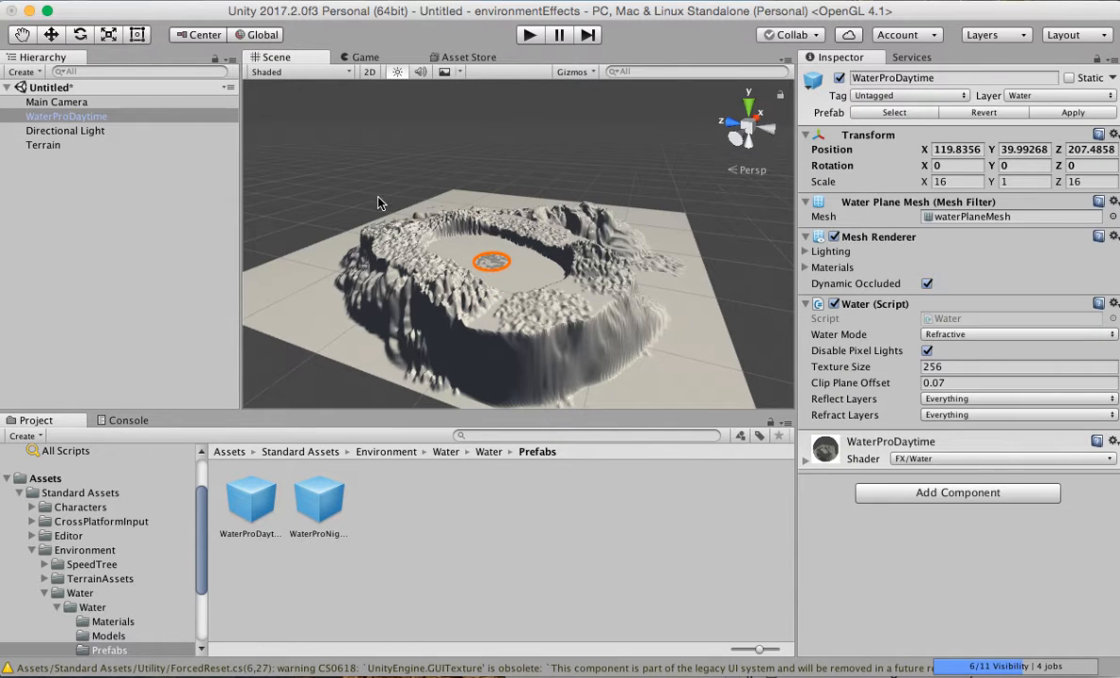
Scale the water plane to about 48.9 in X, 1.03 in Y and 87.7 in Z to fill the basin.
{"action": "left_click", "coordinate": [110, 35]}
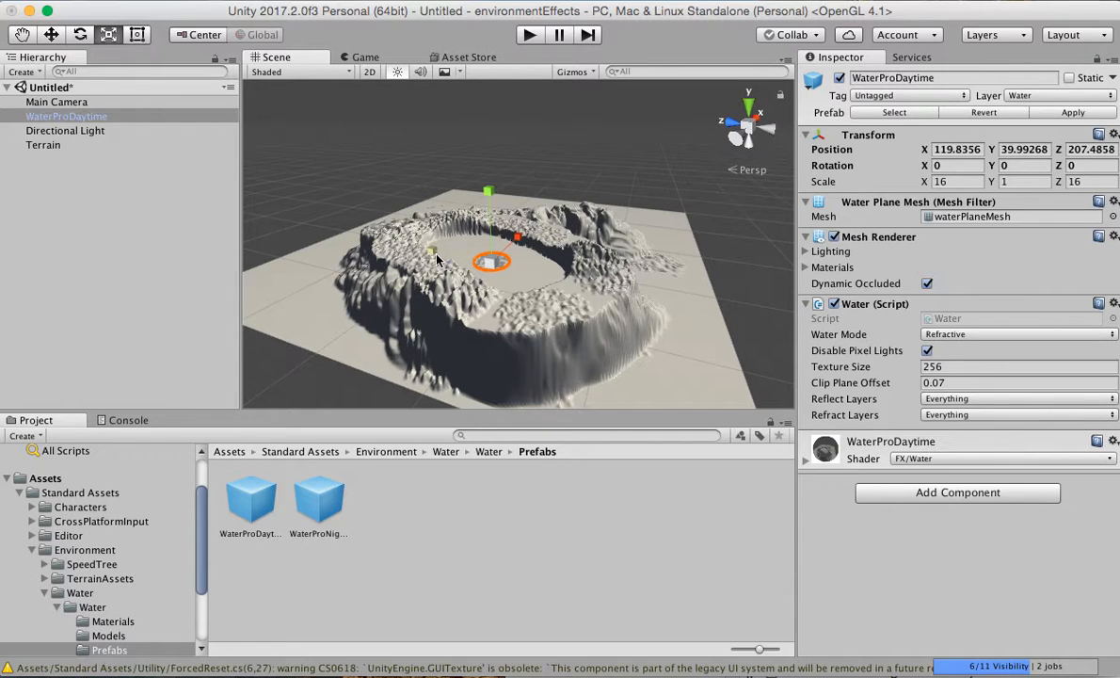
{"action": "left_click_drag", "start_coordinate": [432, 252], "coordinate": [238, 111]}
{"action": "left_click_drag", "start_coordinate": [519, 243], "coordinate": [579, 178]}
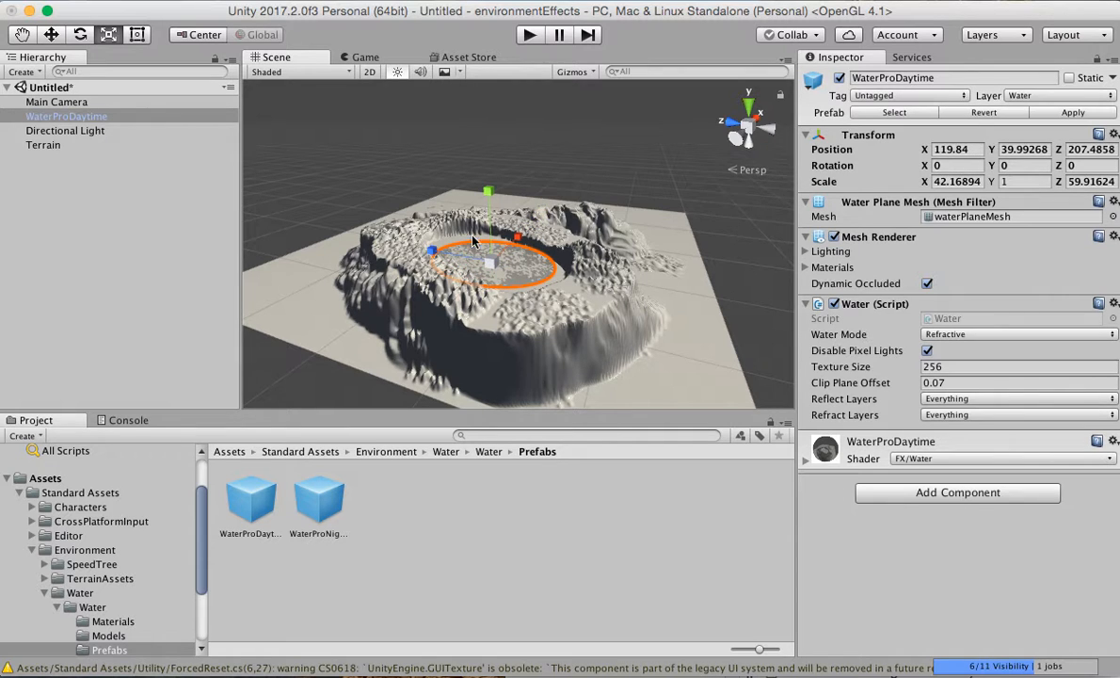
{"action": "left_click_drag", "start_coordinate": [433, 252], "coordinate": [487, 190]}
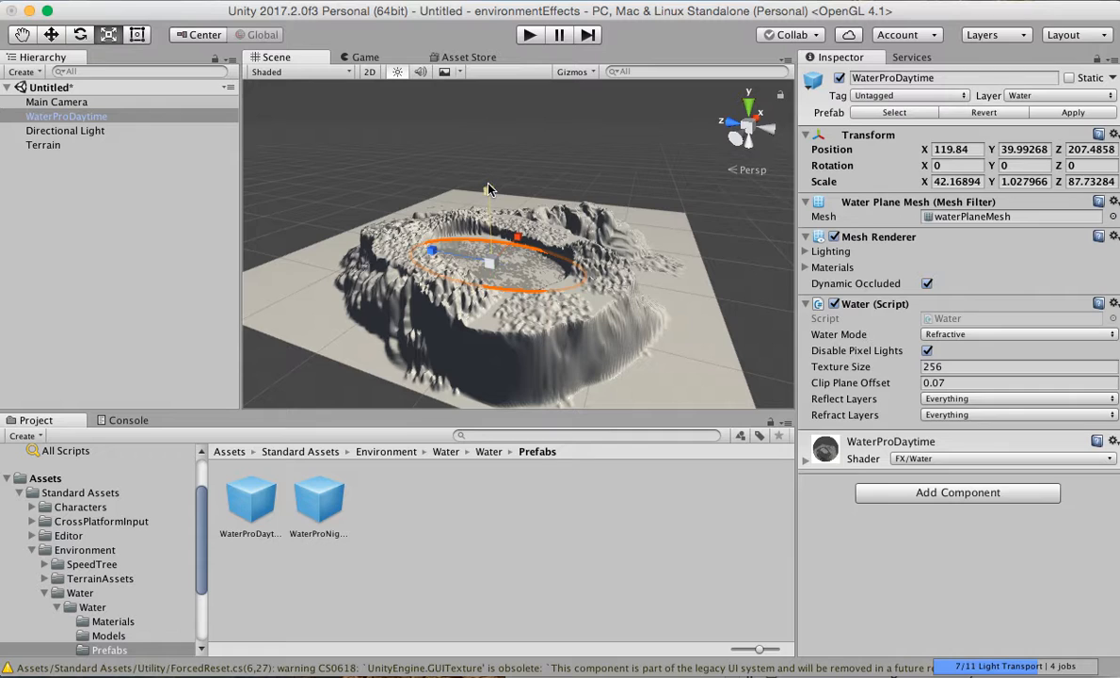
{"action": "left_click_drag", "start_coordinate": [517, 236], "coordinate": [521, 230]}
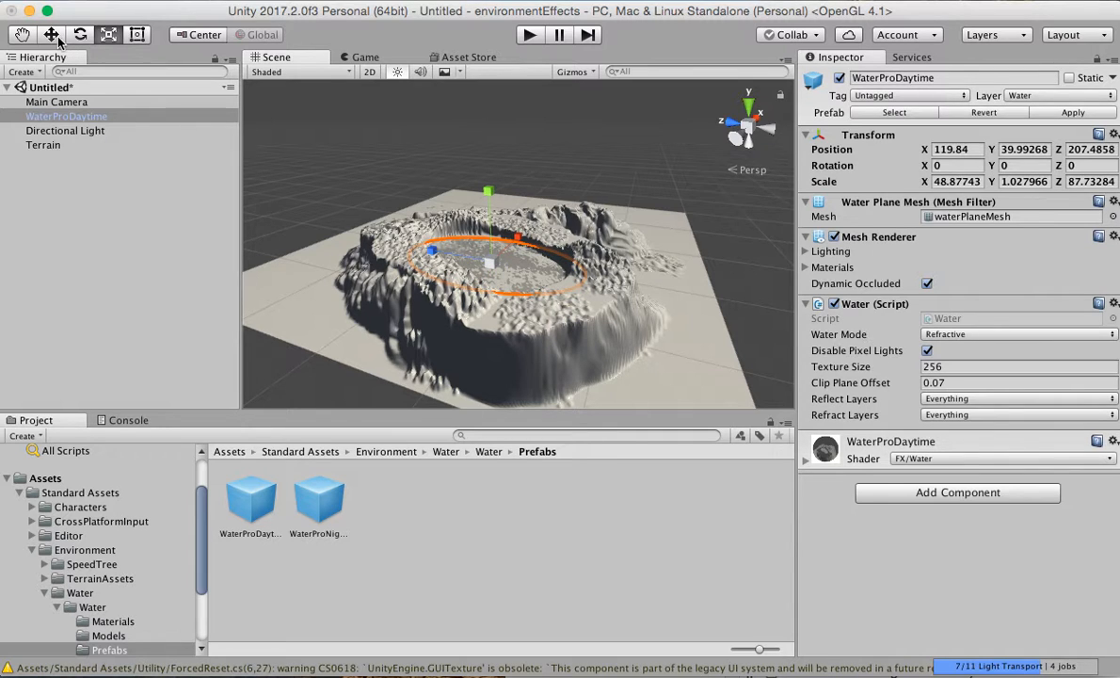
Move the water plane to X 135.4 and set its Y position to 45.
{"action": "left_click", "coordinate": [54, 36]}
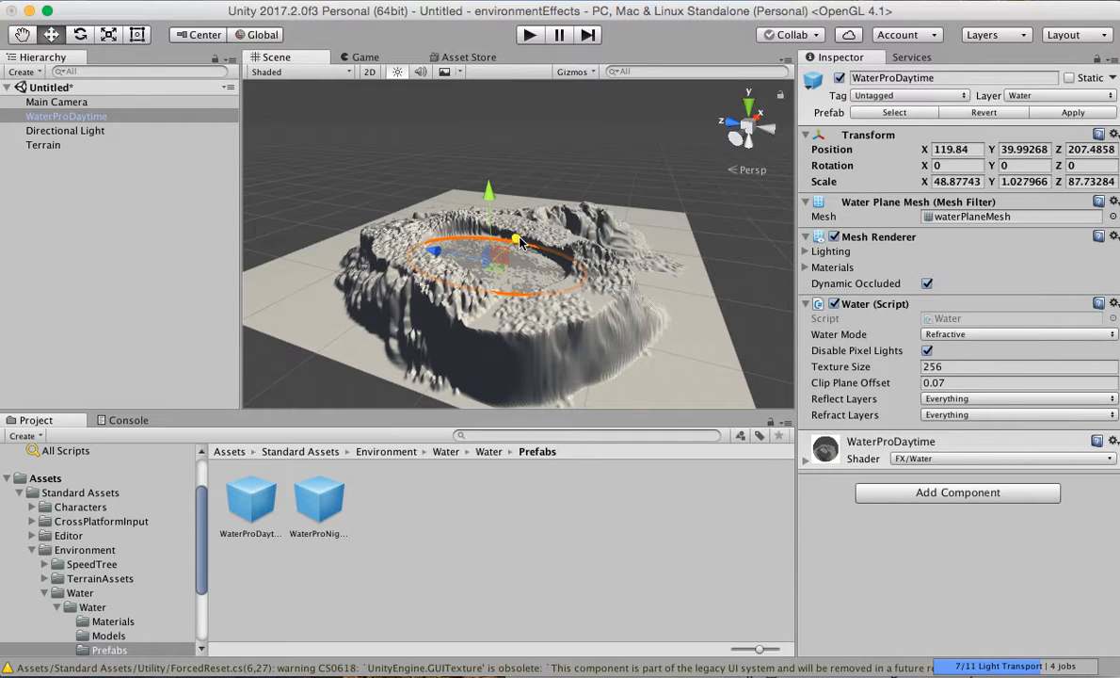
{"action": "left_click_drag", "start_coordinate": [518, 242], "coordinate": [525, 230]}
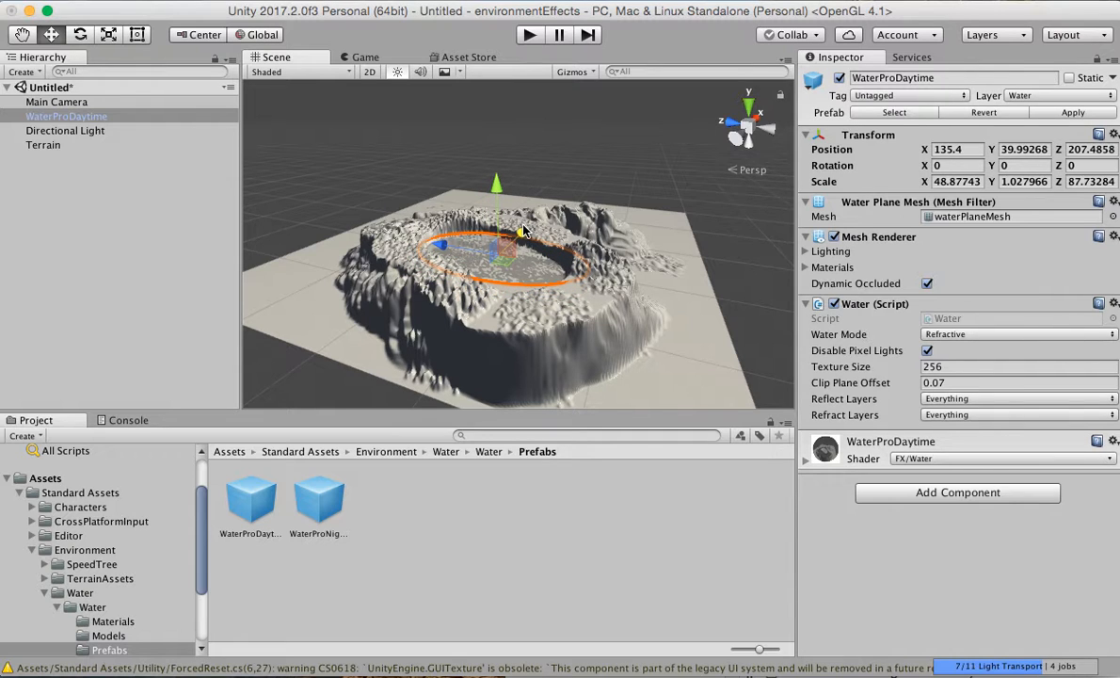
{"action": "left_click", "coordinate": [67, 117]}
{"action": "left_click", "coordinate": [1016, 149]}
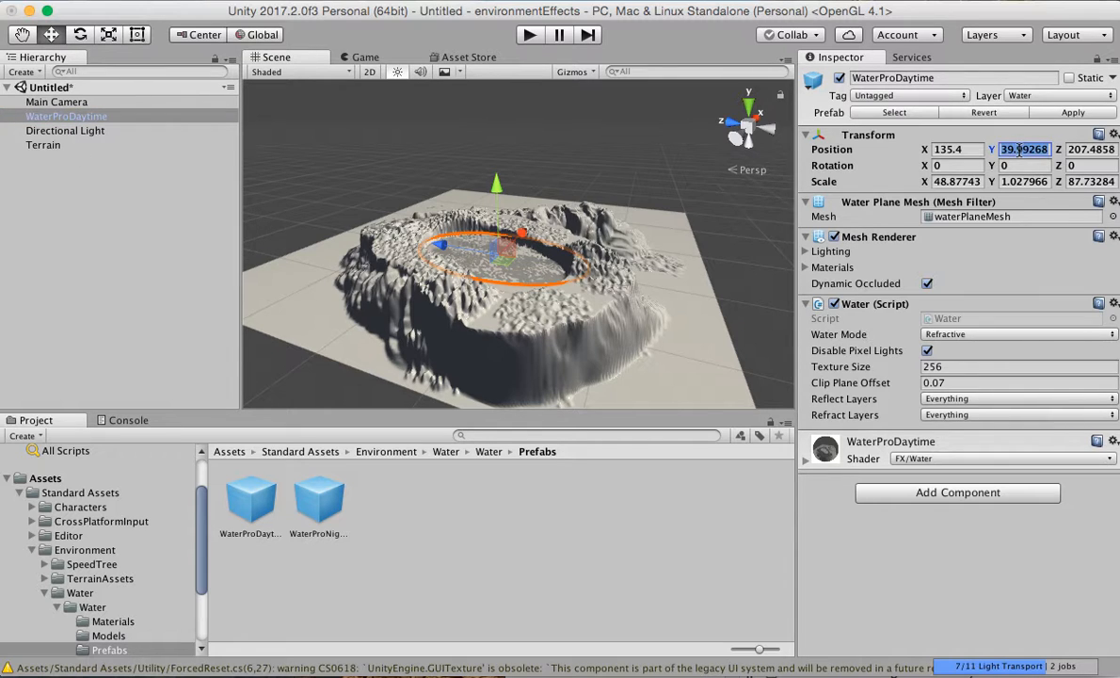
{"action": "type", "text": "4"}
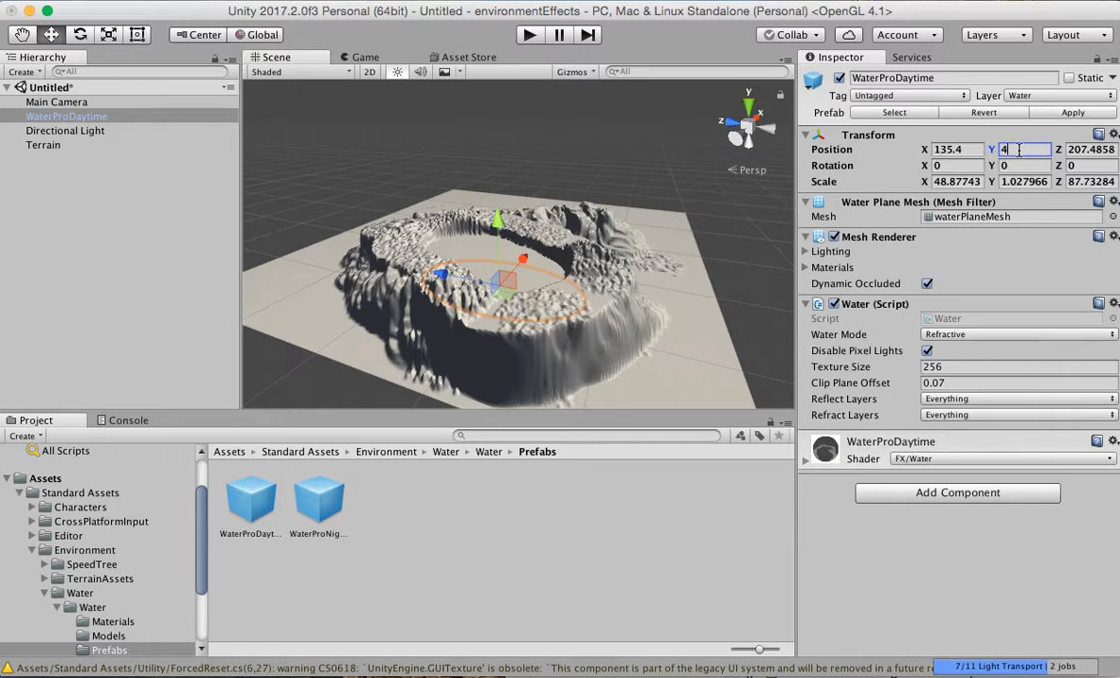
{"action": "type", "text": "5"}
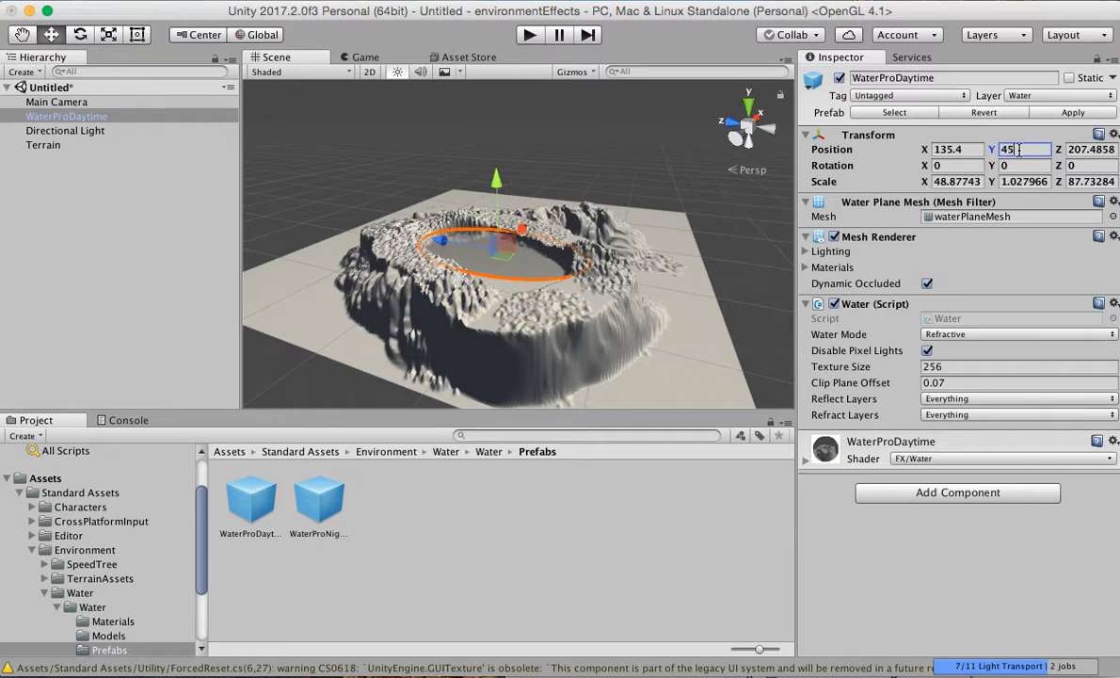
{"action": "left_click", "coordinate": [174, 235]}
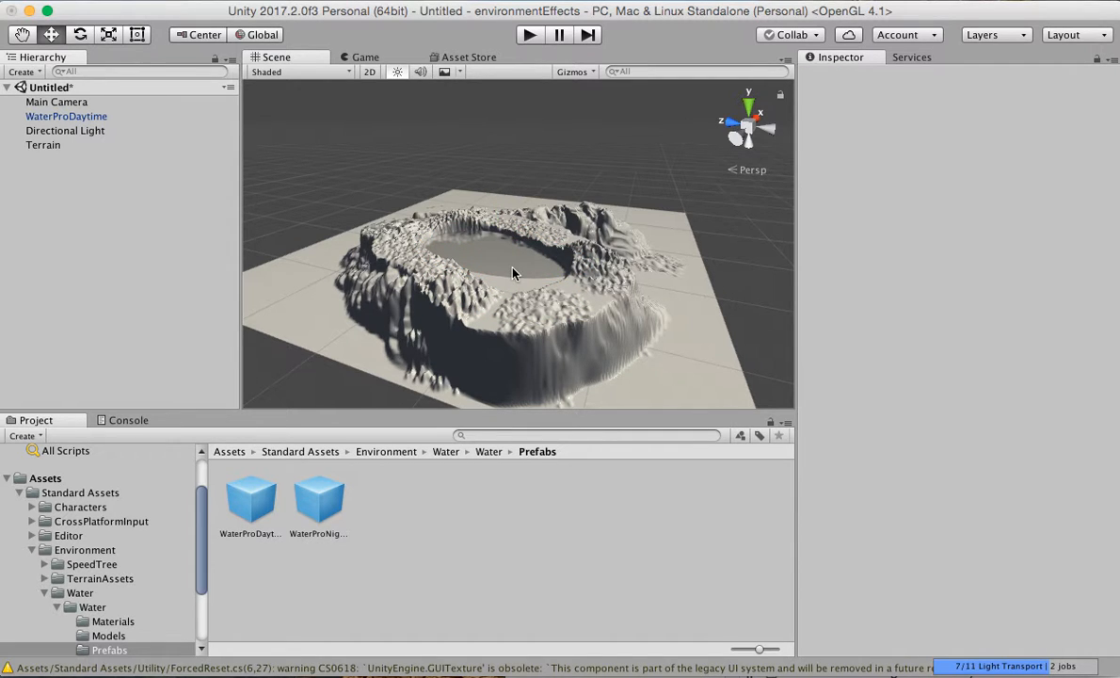
Rotate the WaterProDaytime plane about 14 degrees around its Y axis to align it with the basin.
{"action": "scroll", "coordinate": [513, 268], "scroll_direction": "up", "scroll_amount": 15, "text": "alt"}
{"action": "scroll", "coordinate": [513, 268], "scroll_direction": "down", "scroll_amount": 15, "text": "alt"}
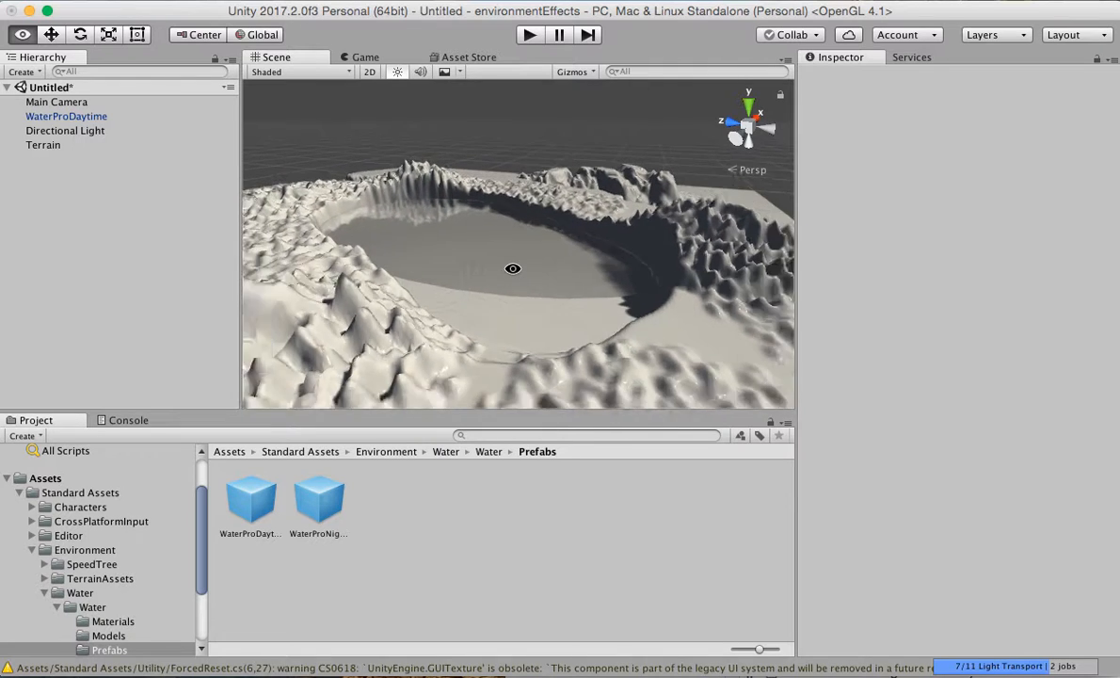
{"action": "left_click", "coordinate": [92, 105]}
{"action": "left_click", "coordinate": [65, 115]}
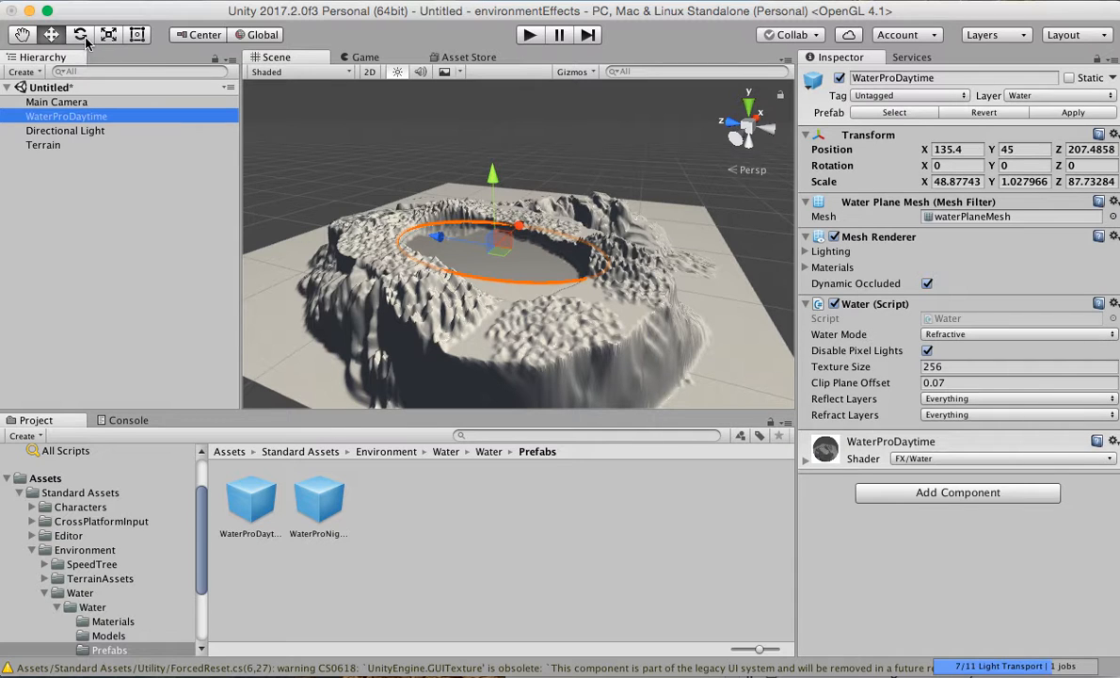
{"action": "left_click", "coordinate": [81, 36]}
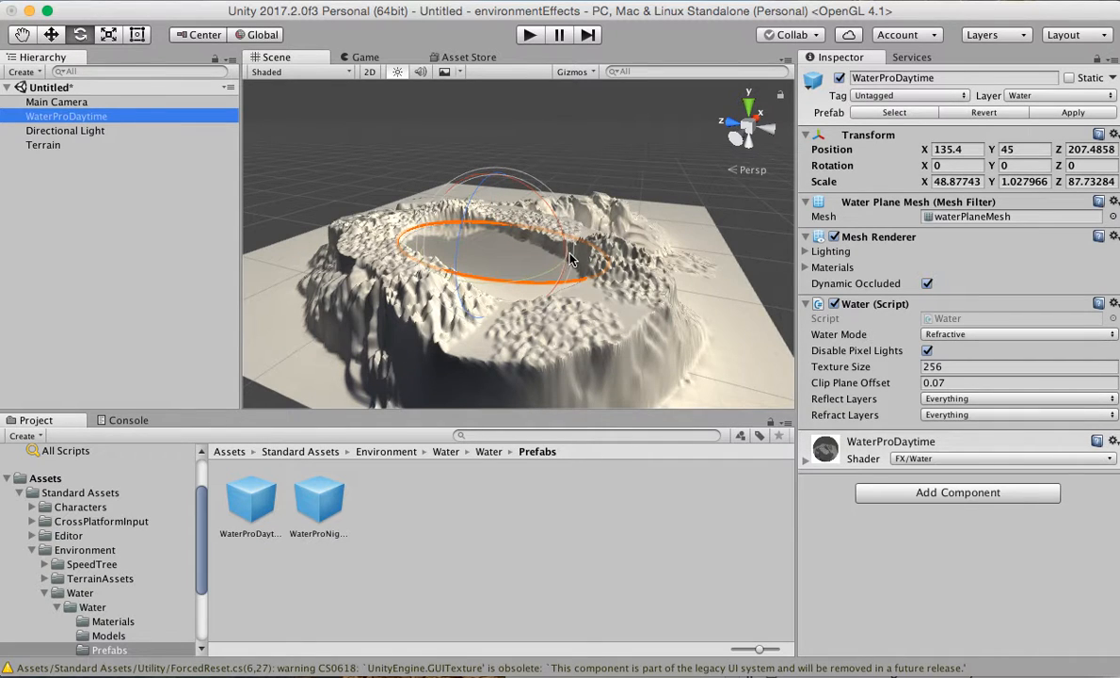
{"action": "left_click_drag", "start_coordinate": [554, 270], "coordinate": [532, 285]}
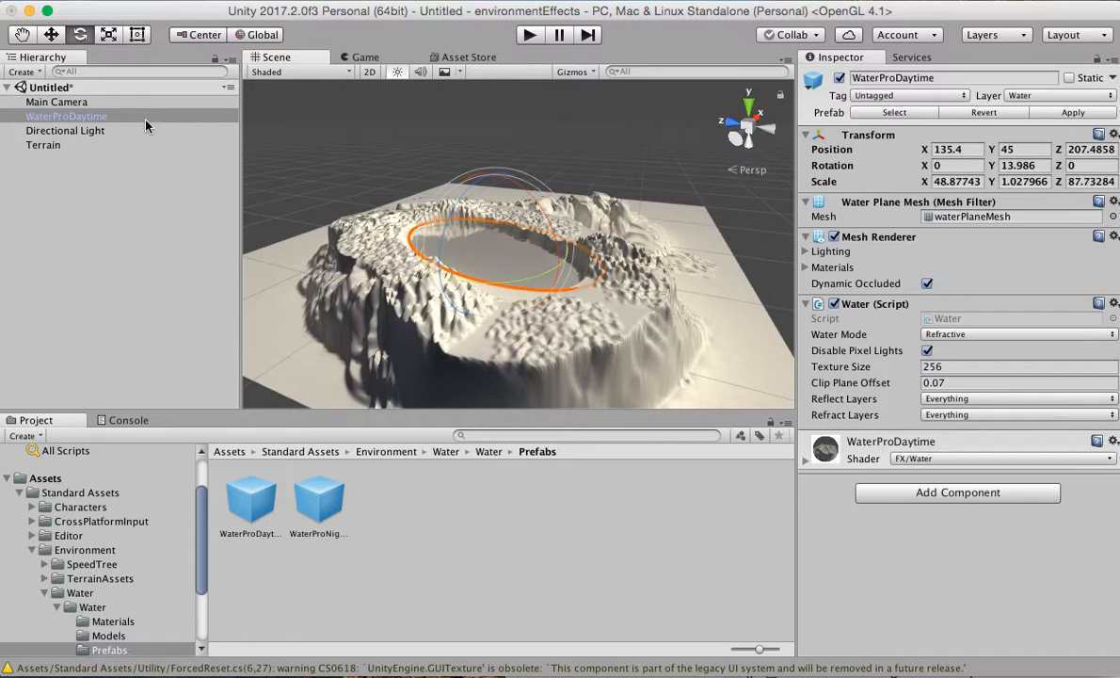
Stretch the WaterProDaytime plane to about 95.5 in Z scale and move it to X 130.9 so it covers the basin.
{"action": "left_click", "coordinate": [90, 117]}
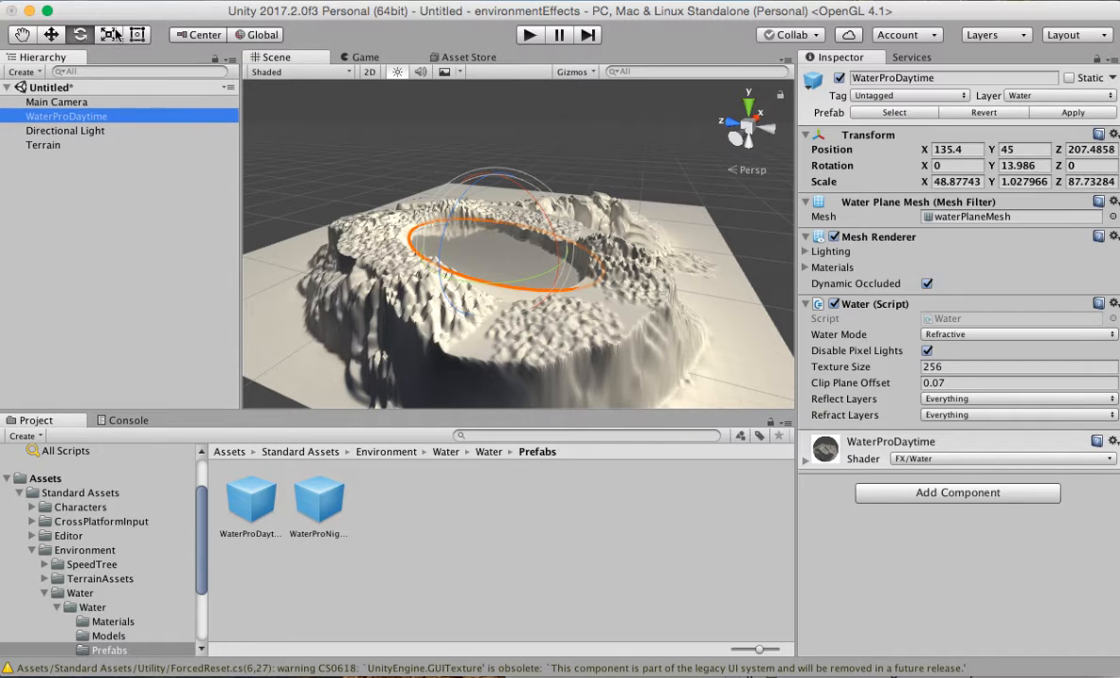
{"action": "left_click", "coordinate": [111, 34]}
{"action": "left_click_drag", "start_coordinate": [448, 237], "coordinate": [357, 233]}
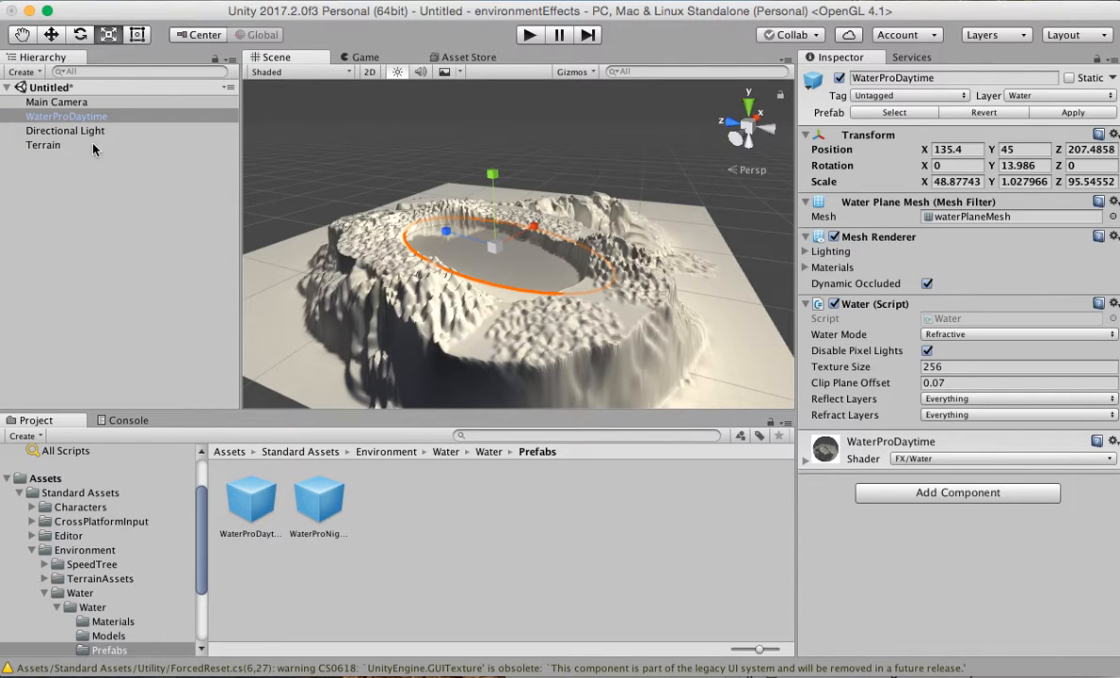
{"action": "left_click", "coordinate": [51, 34]}
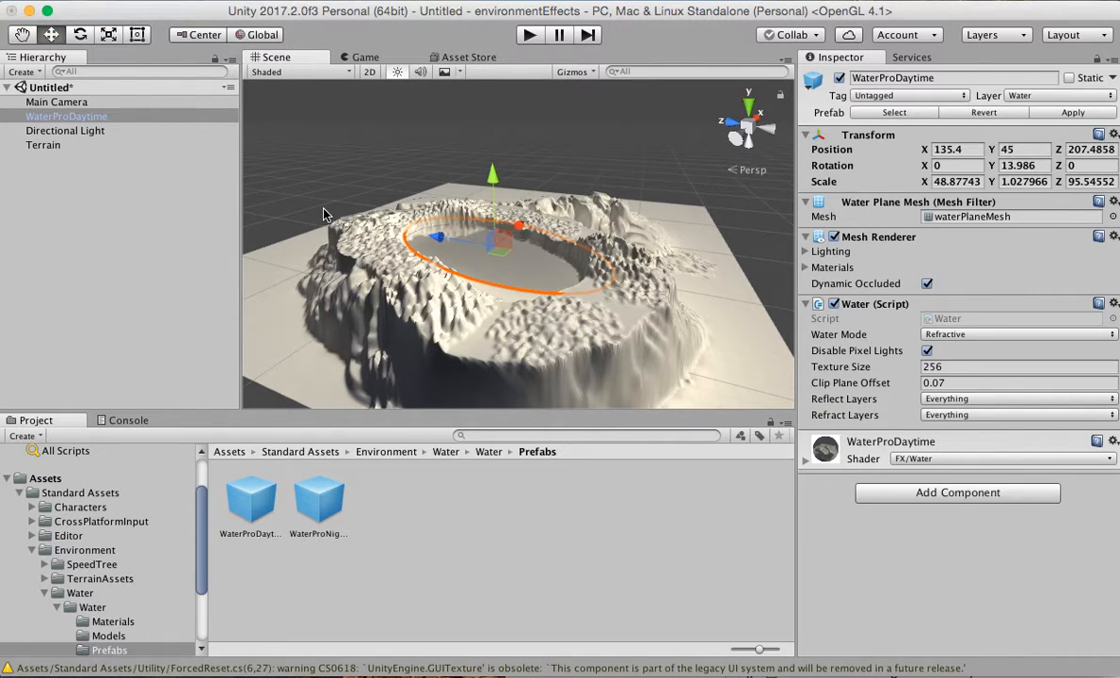
{"action": "left_click_drag", "start_coordinate": [517, 229], "coordinate": [442, 231]}
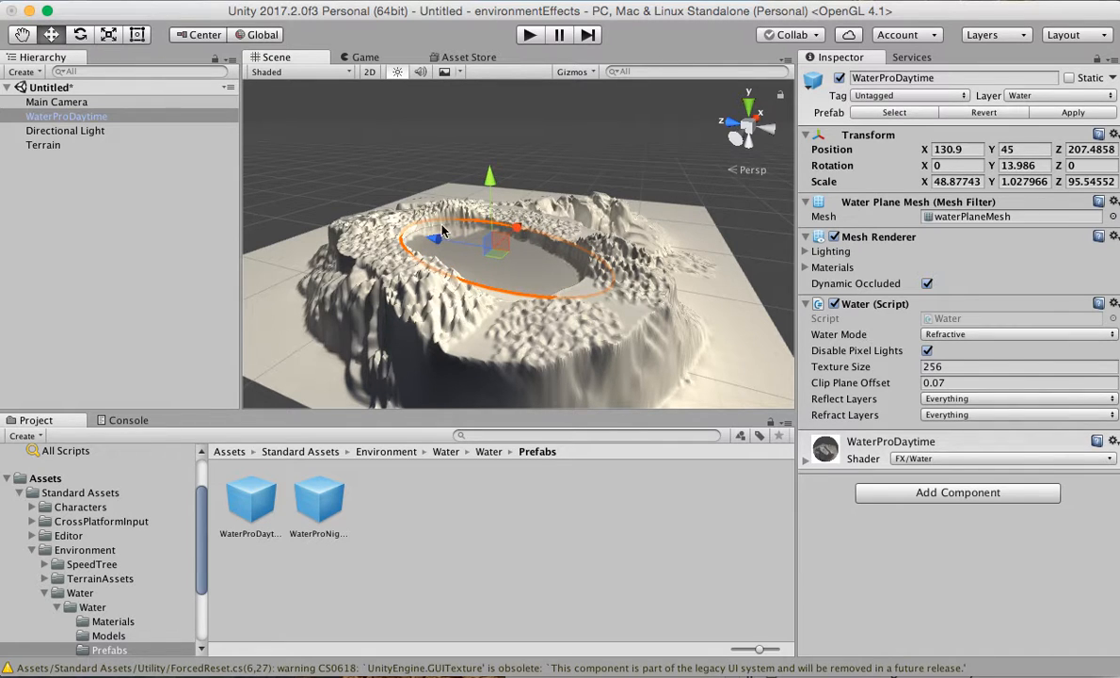
{"action": "left_click", "coordinate": [162, 186]}
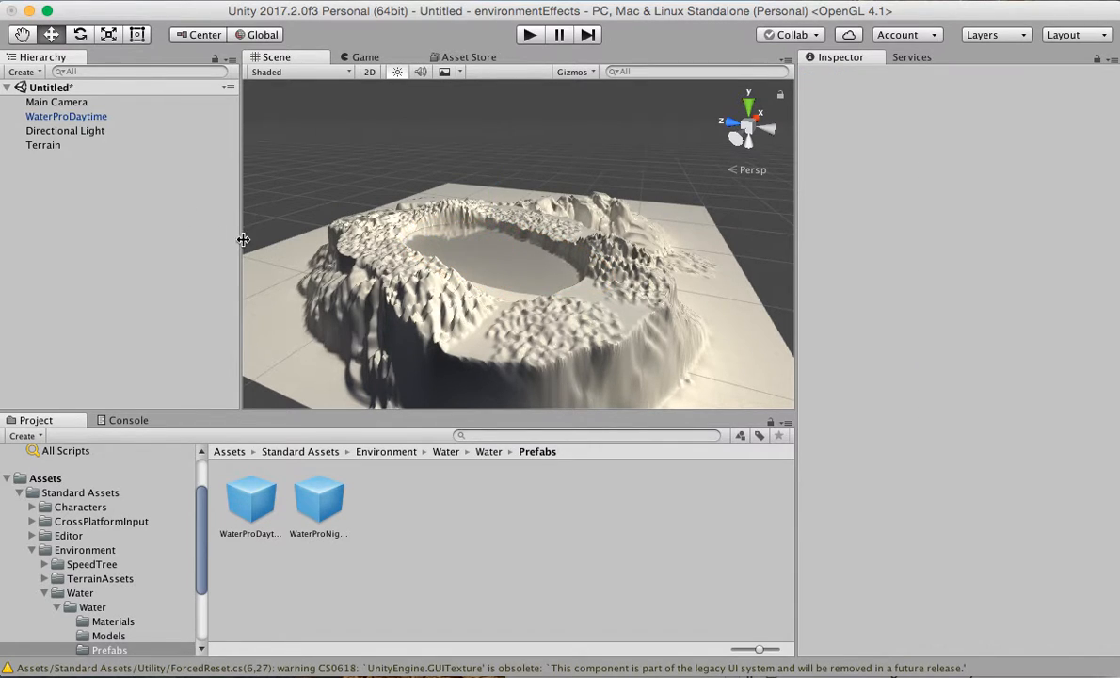
Add the GrassHill albedo texture to the Terrain as its first paint texture, with the default size of 15 by 15.
{"action": "left_click", "coordinate": [52, 146]}
{"action": "left_click", "coordinate": [963, 204]}
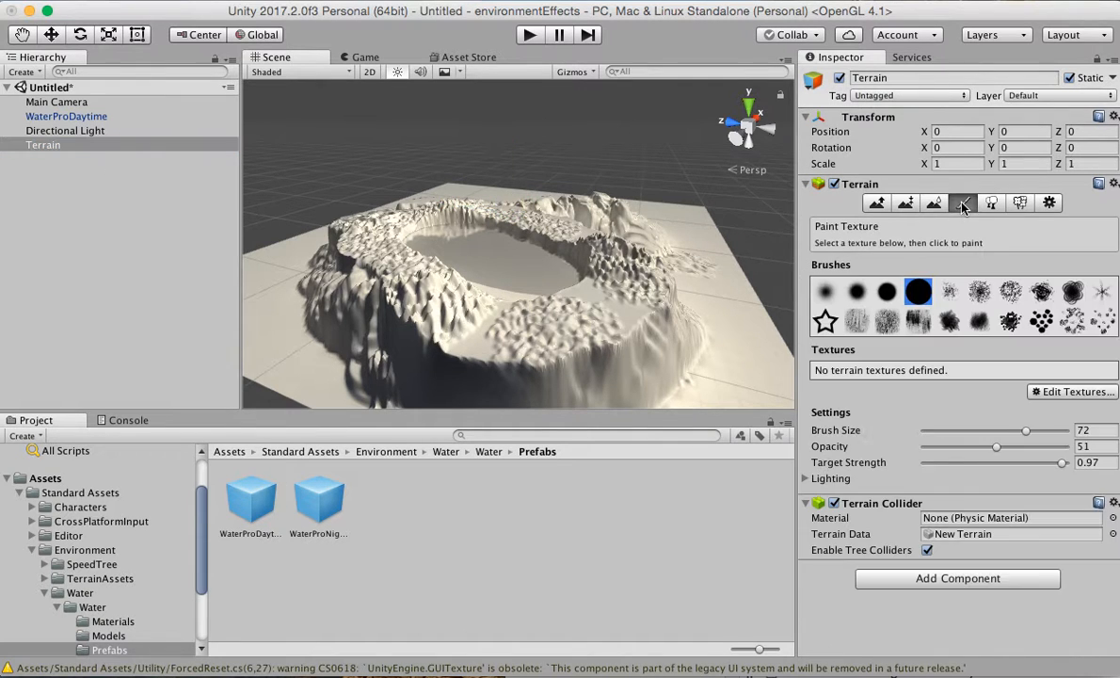
{"action": "left_click", "coordinate": [1052, 391]}
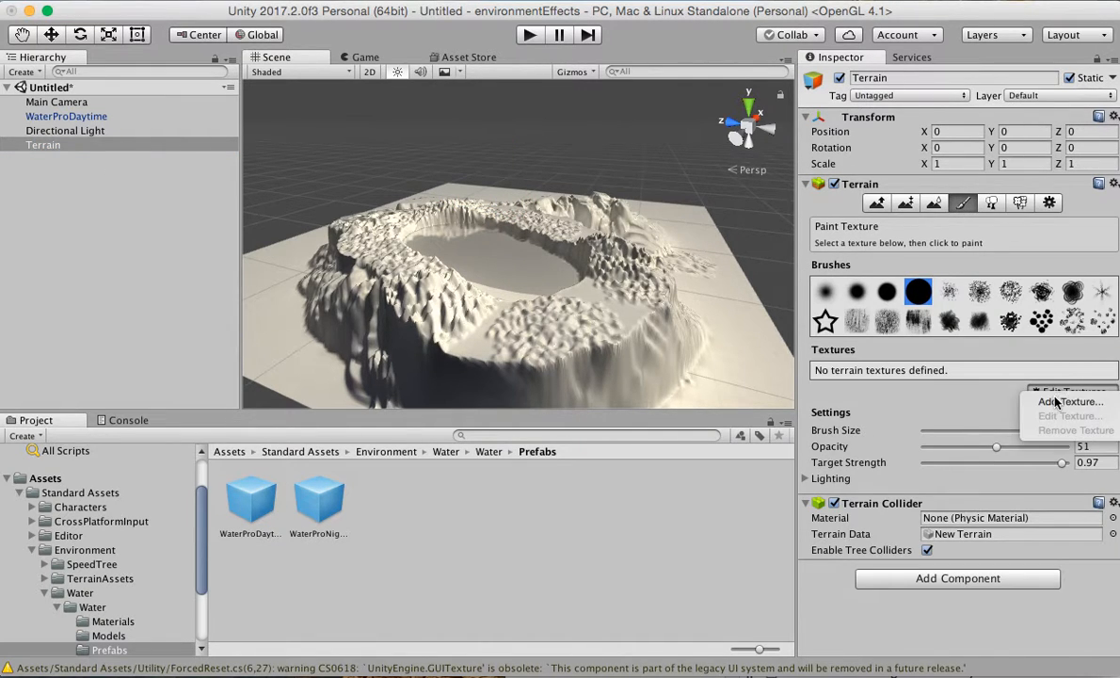
{"action": "left_click", "coordinate": [983, 398]}
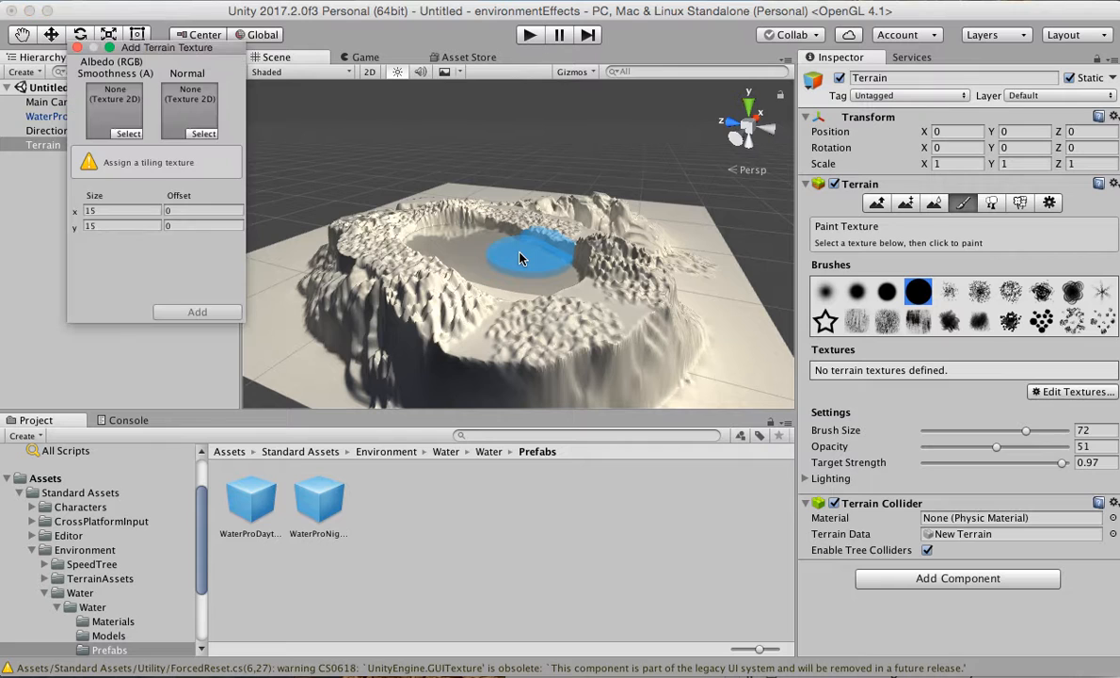
{"action": "left_click", "coordinate": [128, 134]}
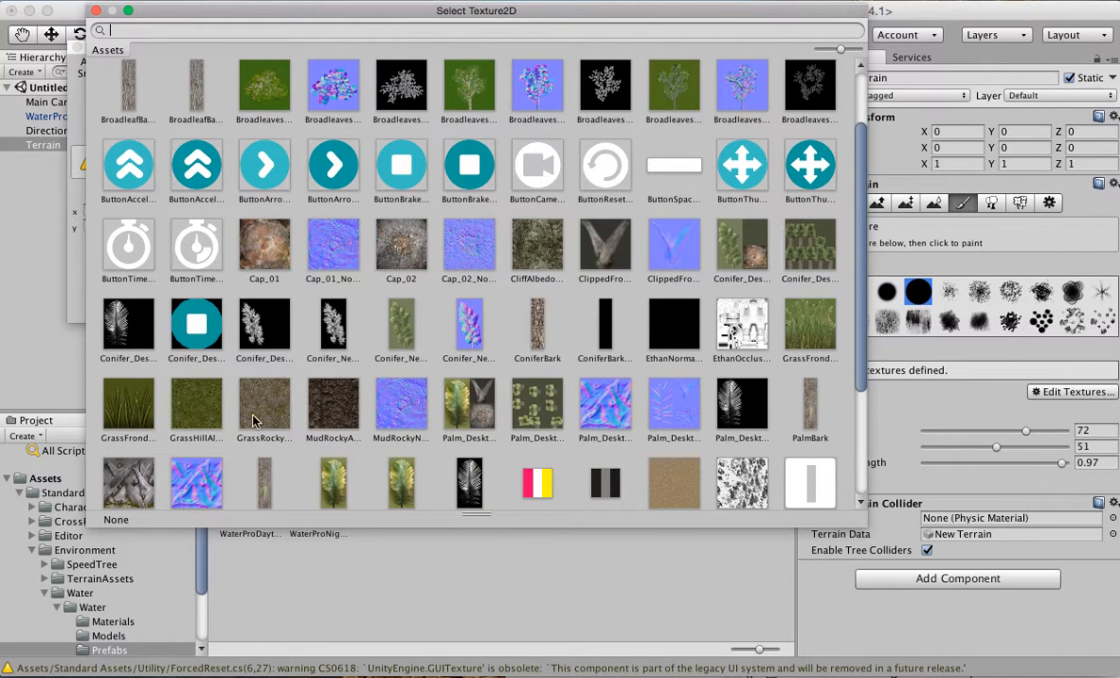
{"action": "left_click", "coordinate": [193, 395]}
{"action": "left_click", "coordinate": [96, 10]}
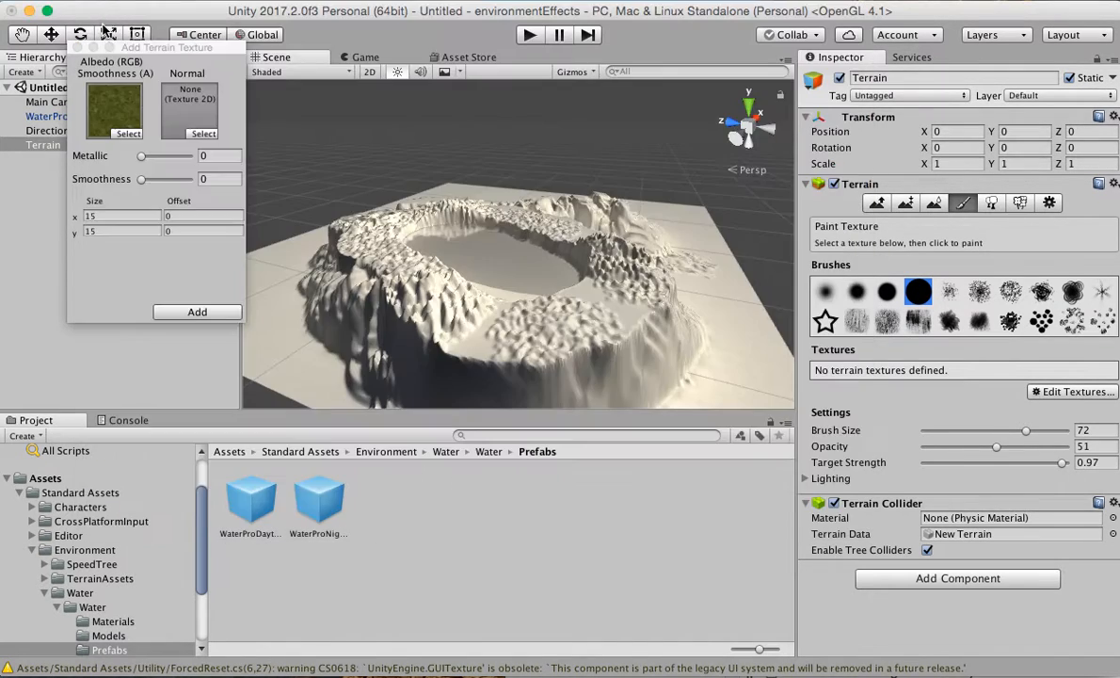
{"action": "left_click", "coordinate": [192, 317]}
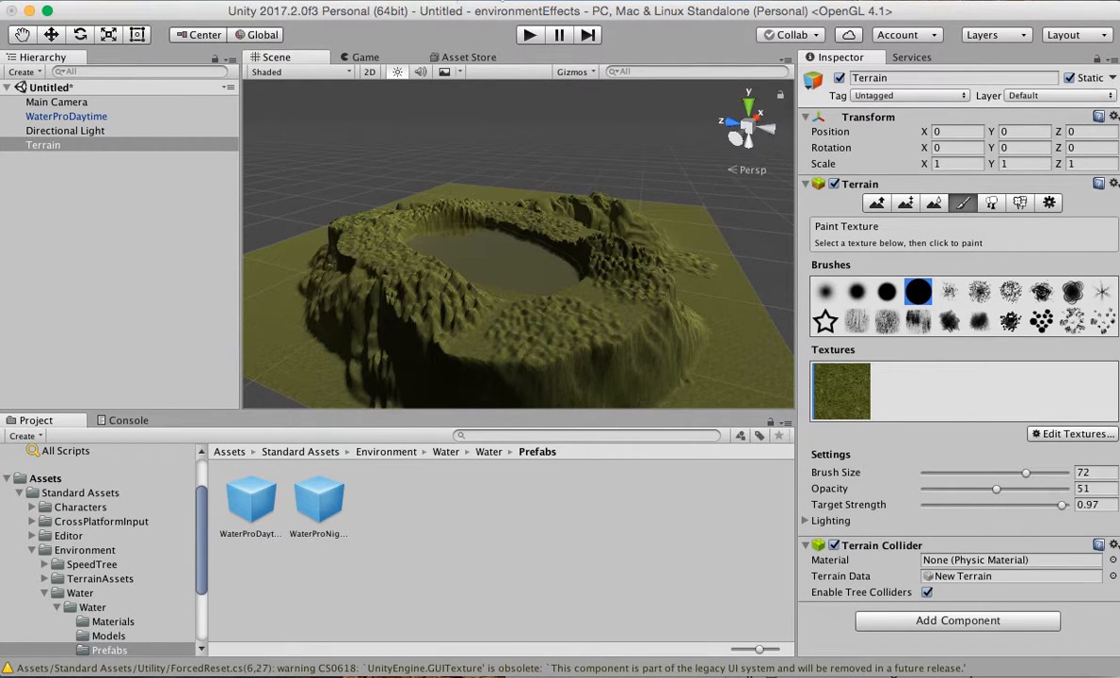
Assign Default-Skybox as the scene's skybox material in the Lighting settings and close them.
{"action": "left_click", "coordinate": [514, 1]}
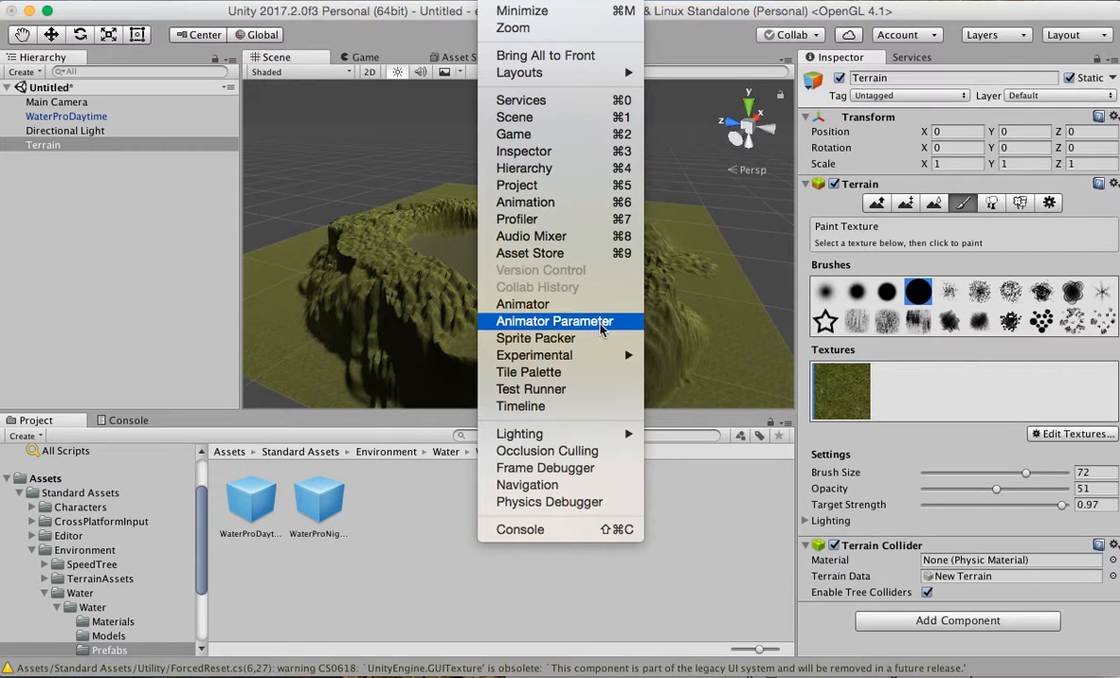
{"action": "mouse_move", "coordinate": [621, 433]}
{"action": "left_click", "coordinate": [671, 434]}
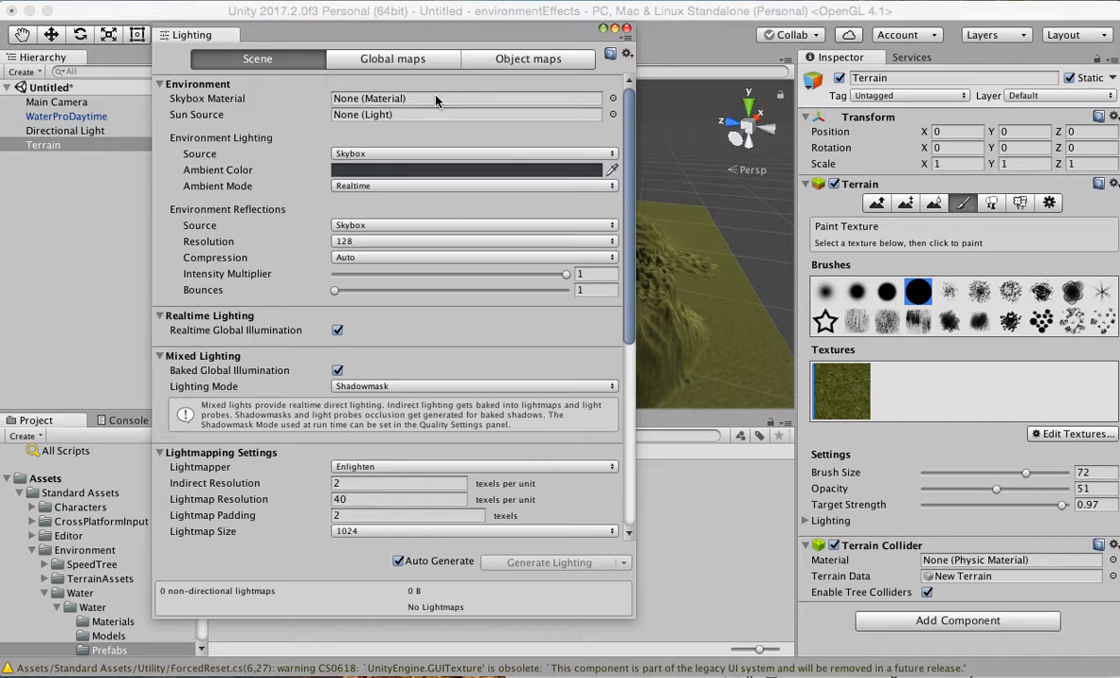
{"action": "left_click", "coordinate": [613, 98]}
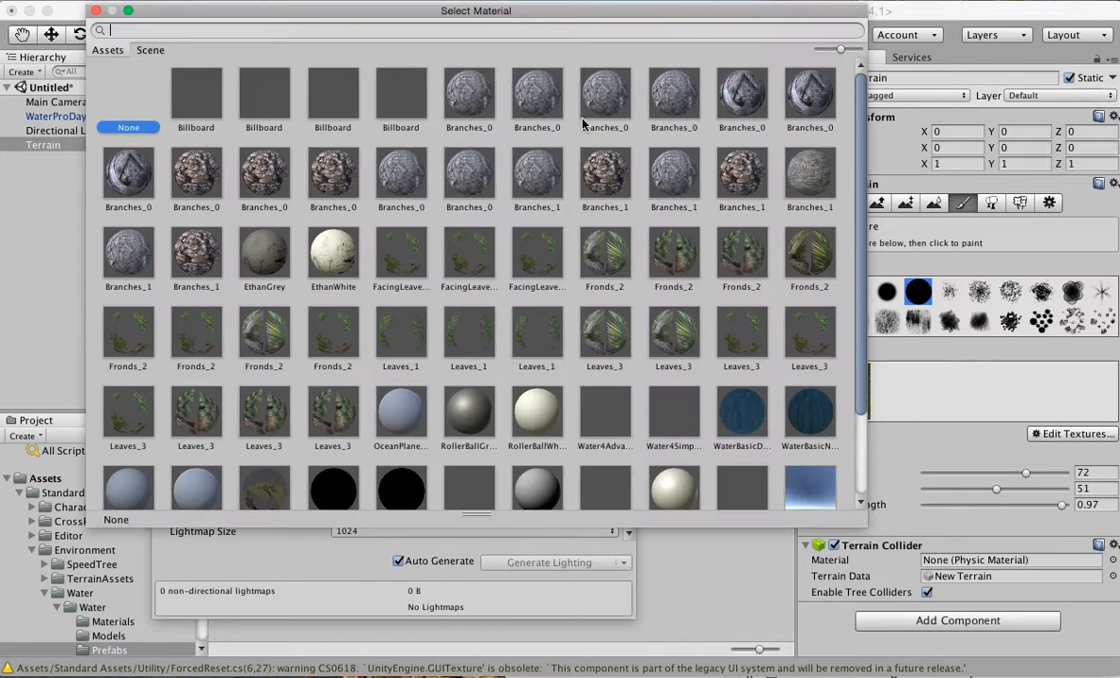
{"action": "scroll", "coordinate": [494, 252], "scroll_direction": "down", "scroll_amount": 2}
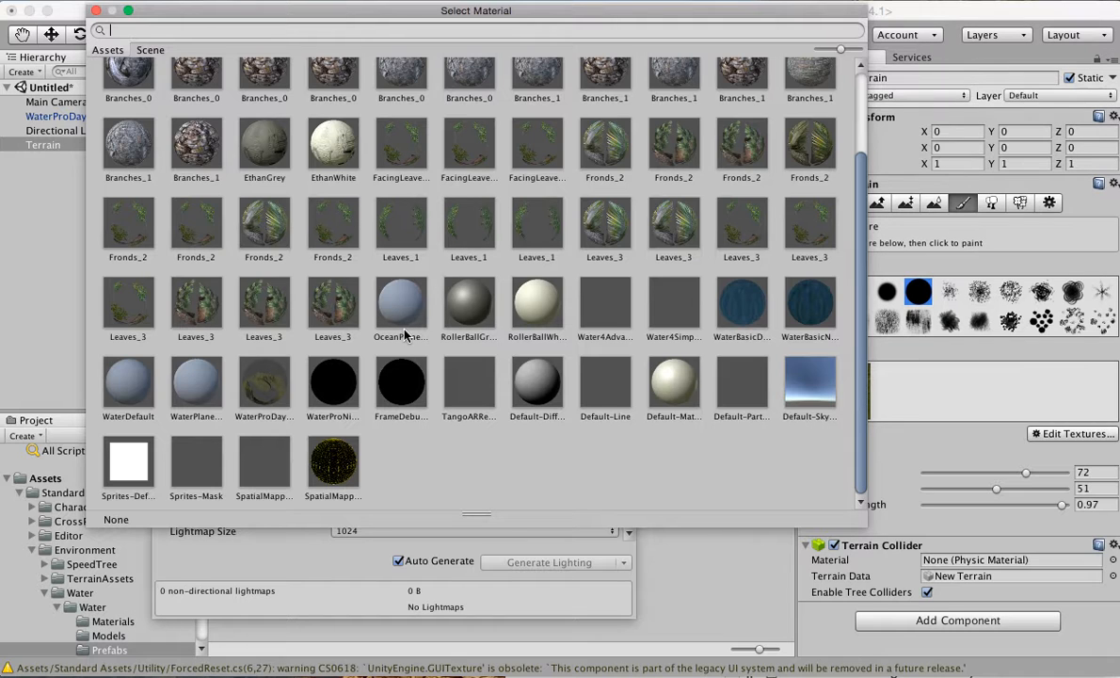
{"action": "left_click", "coordinate": [806, 392]}
{"action": "left_click", "coordinate": [95, 10]}
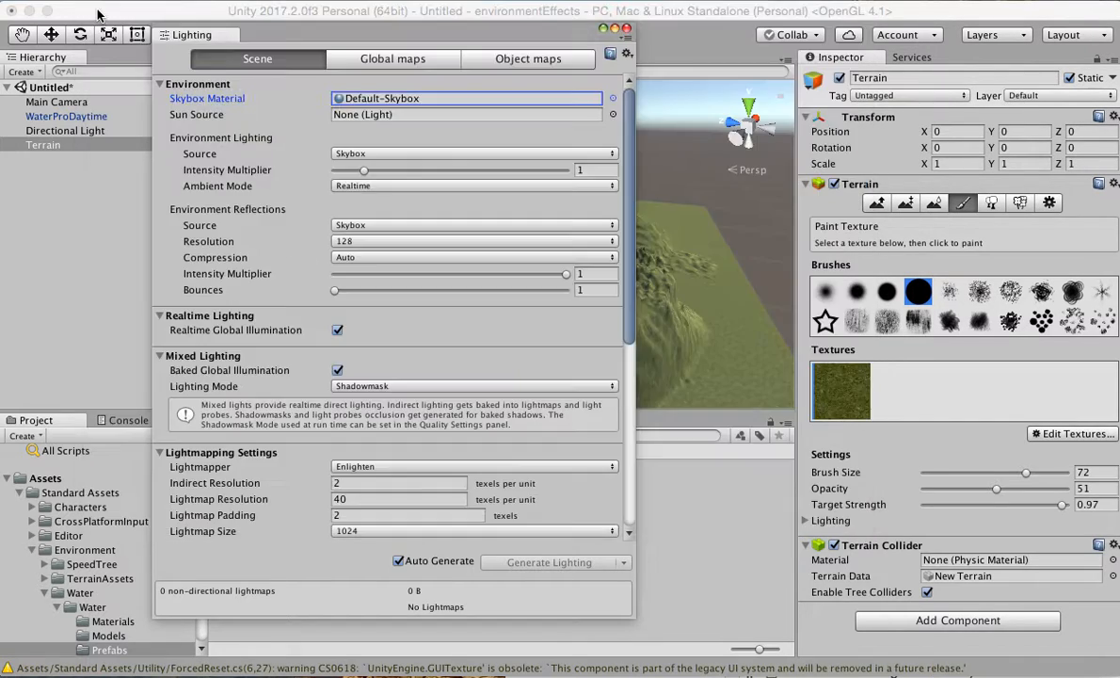
{"action": "left_click", "coordinate": [627, 31]}
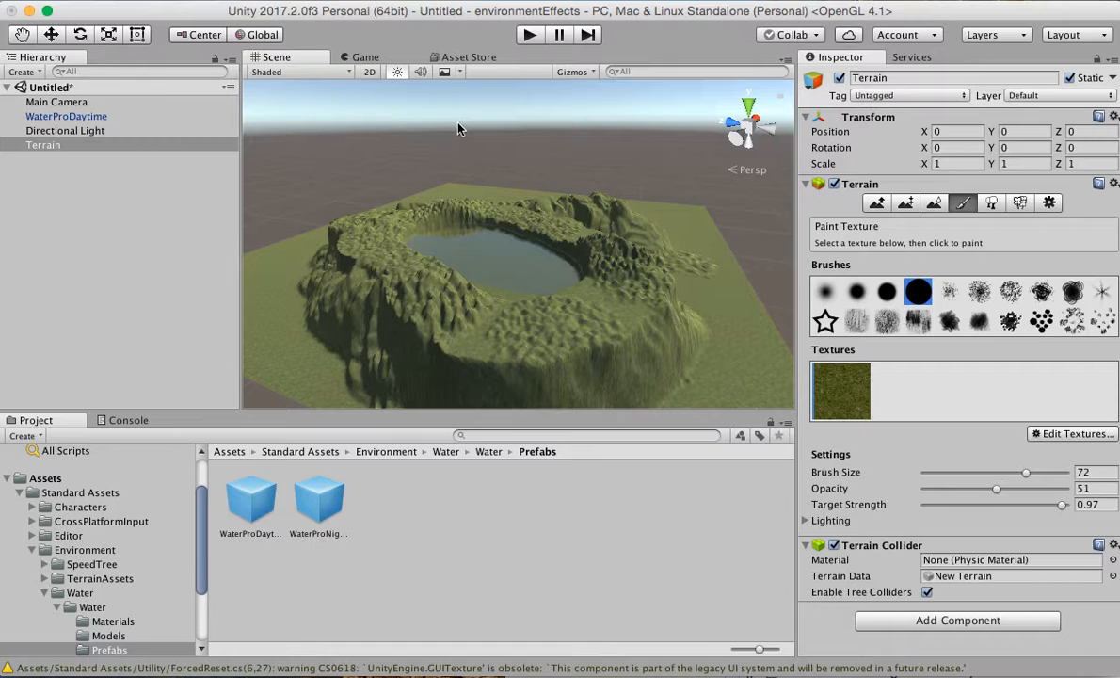
Turn the Scene view's Skybox effect off and back on.
{"action": "left_click", "coordinate": [458, 72]}
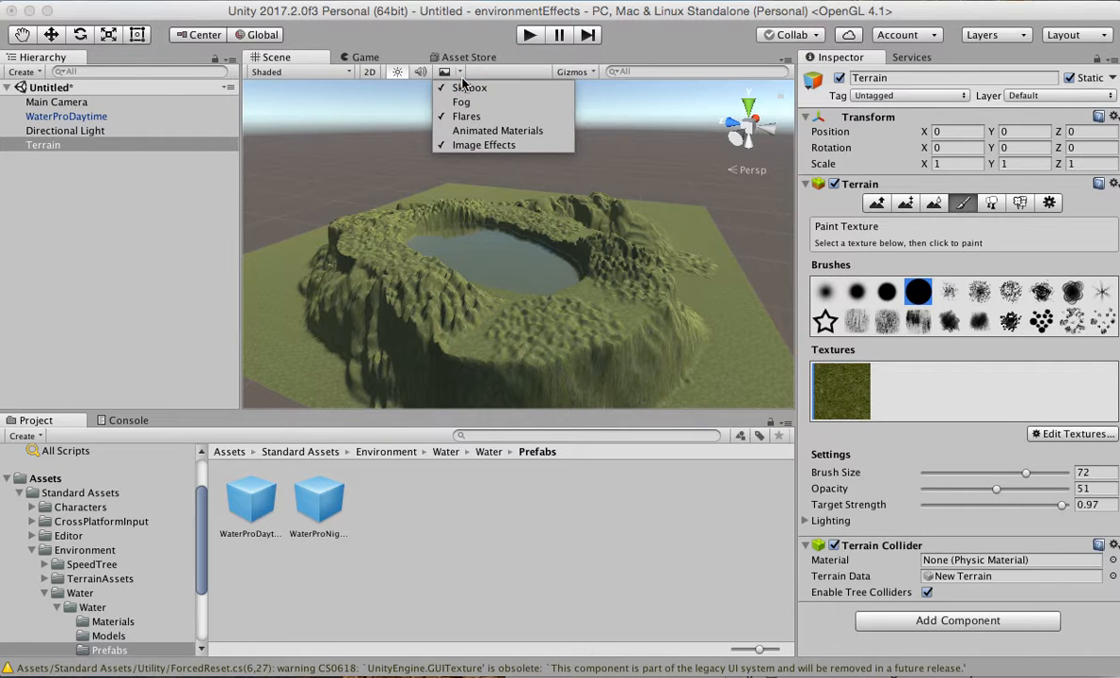
{"action": "left_click", "coordinate": [461, 88]}
{"action": "left_click", "coordinate": [461, 88]}
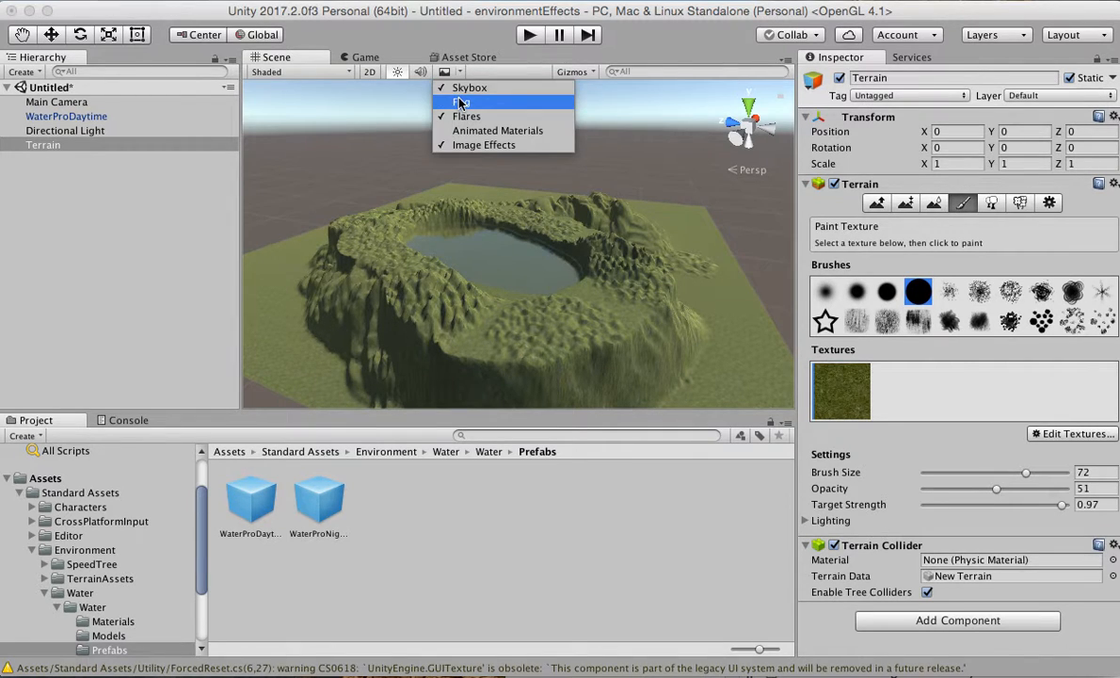
Toggle the scene's Fog off and back on under Other Settings in the Lighting settings and close them.
{"action": "left_click", "coordinate": [499, 0]}
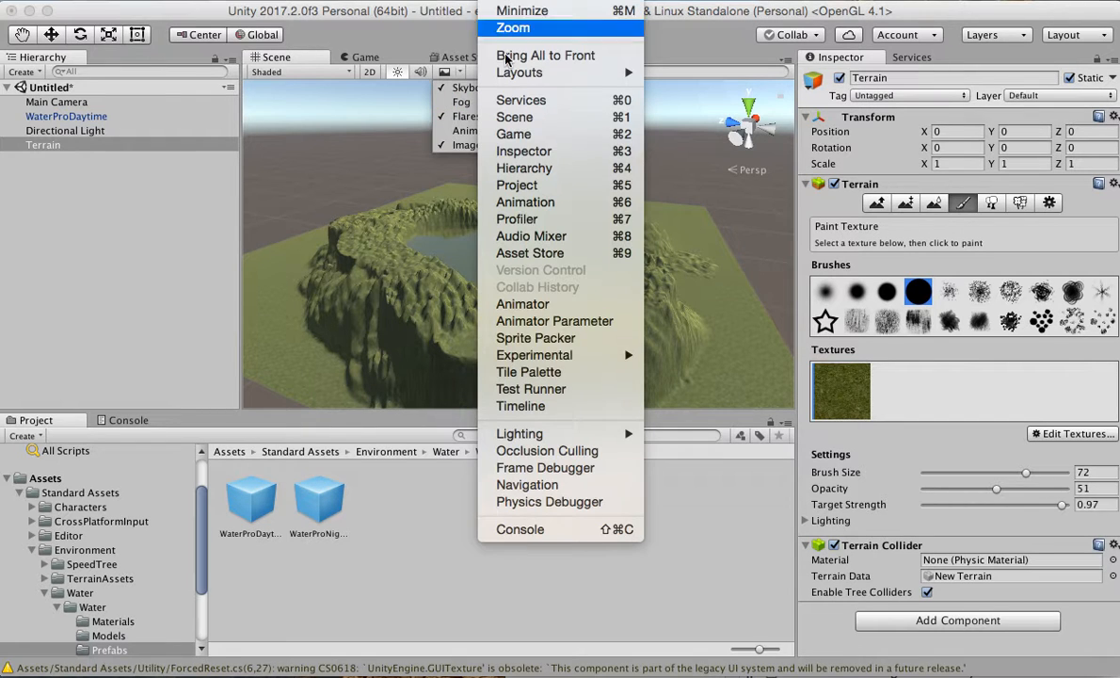
{"action": "left_click", "coordinate": [673, 435]}
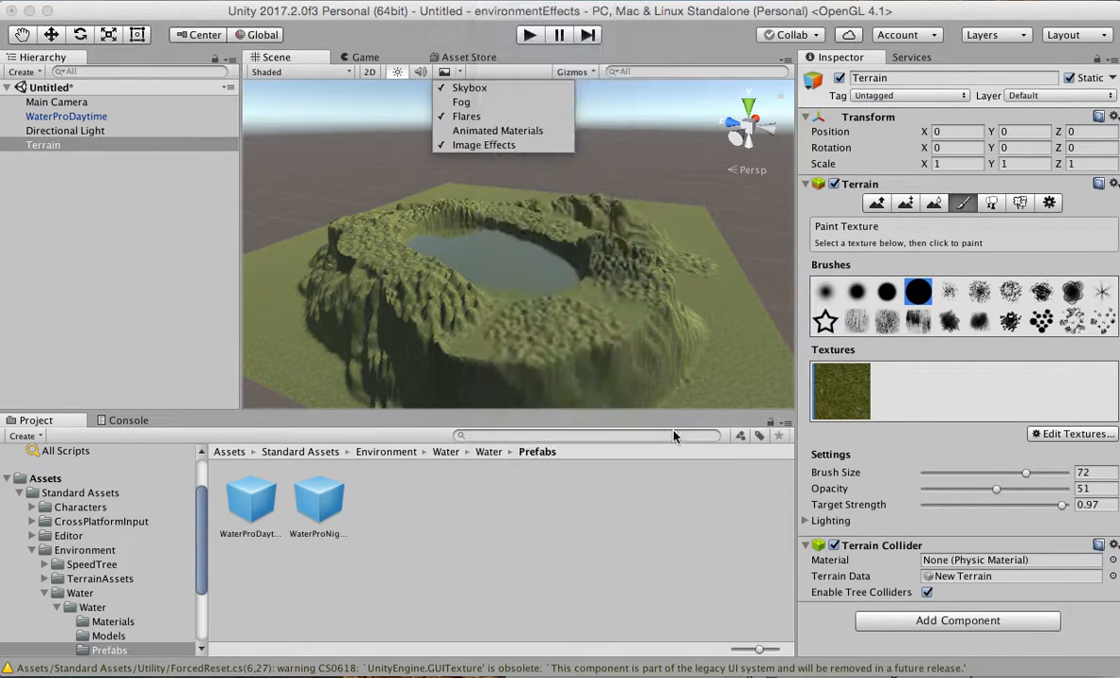
{"action": "scroll", "coordinate": [318, 353], "scroll_direction": "down", "scroll_amount": 10}
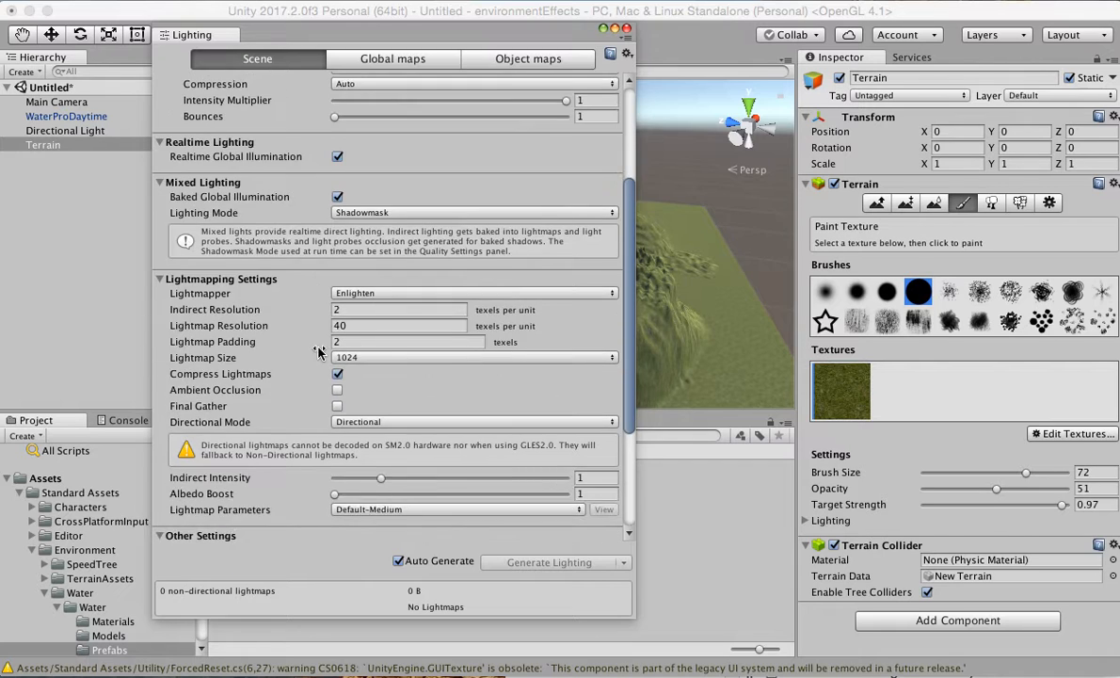
{"action": "scroll", "coordinate": [318, 353], "scroll_direction": "down", "scroll_amount": 1}
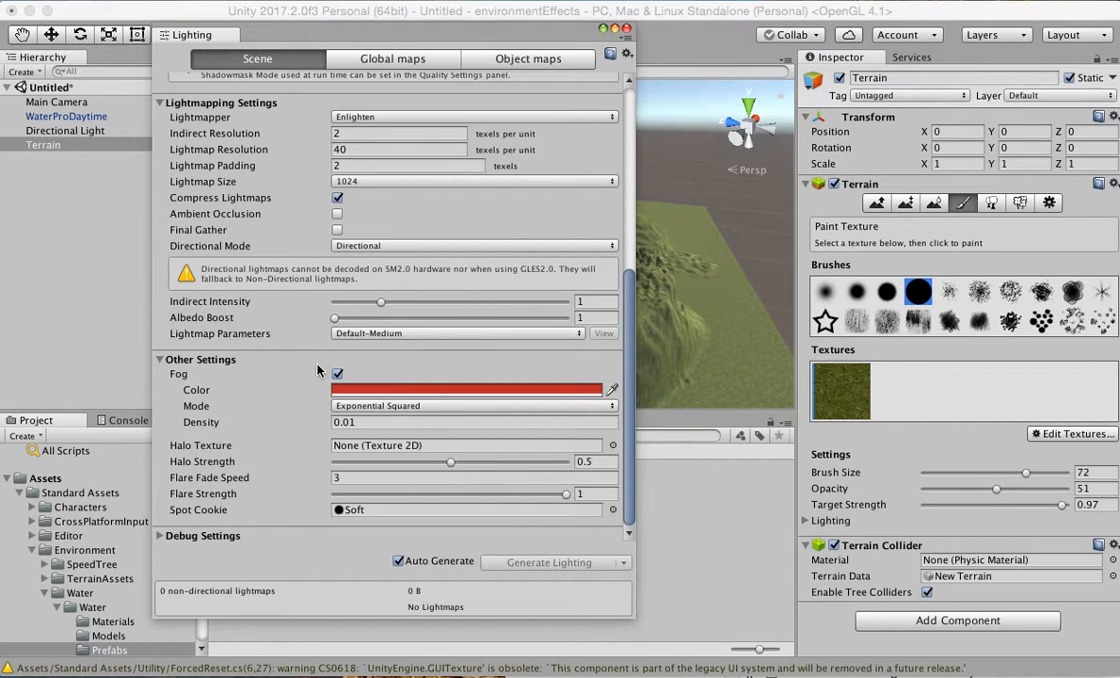
{"action": "scroll", "coordinate": [339, 376], "scroll_direction": "up", "scroll_amount": 2}
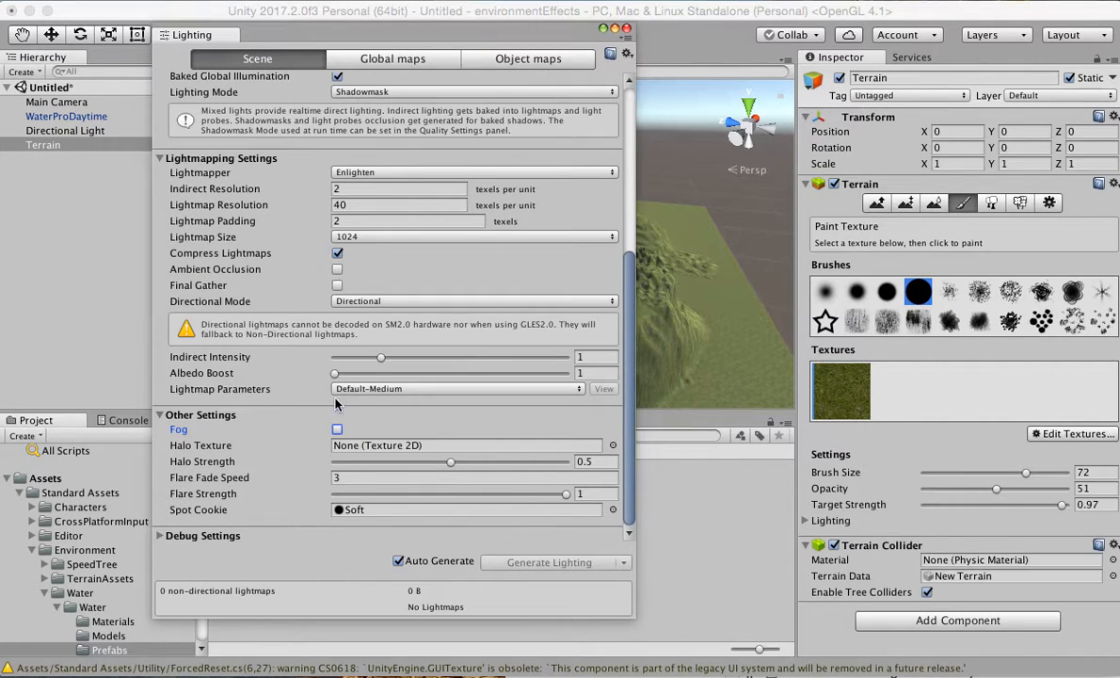
{"action": "left_click", "coordinate": [337, 429]}
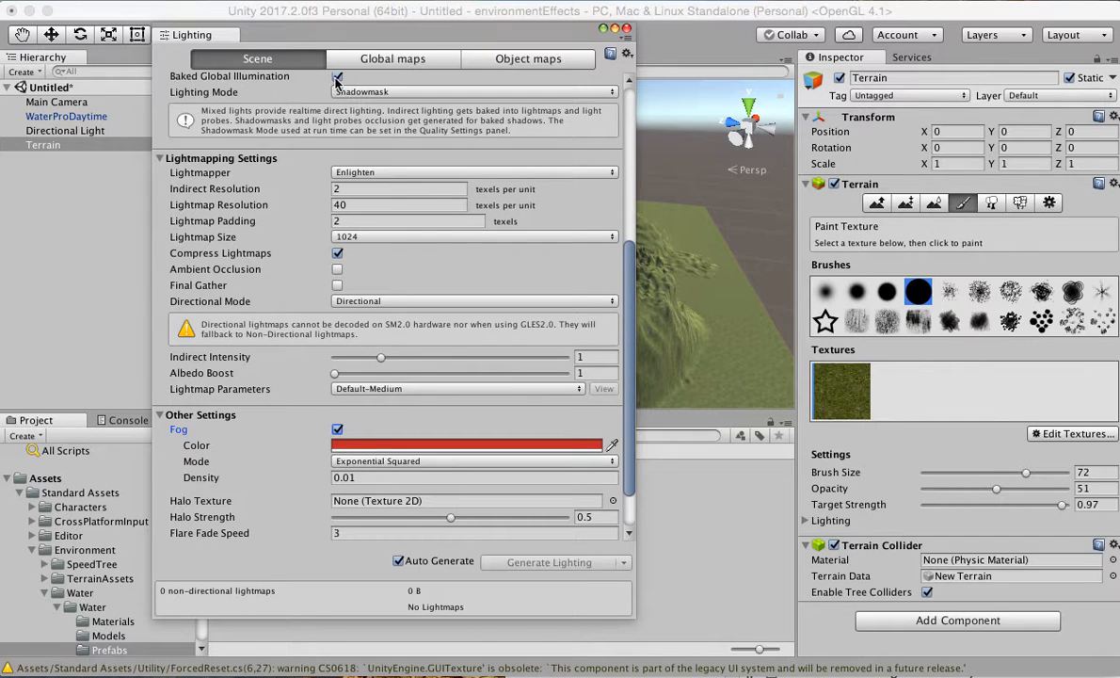
{"action": "left_click", "coordinate": [603, 28]}
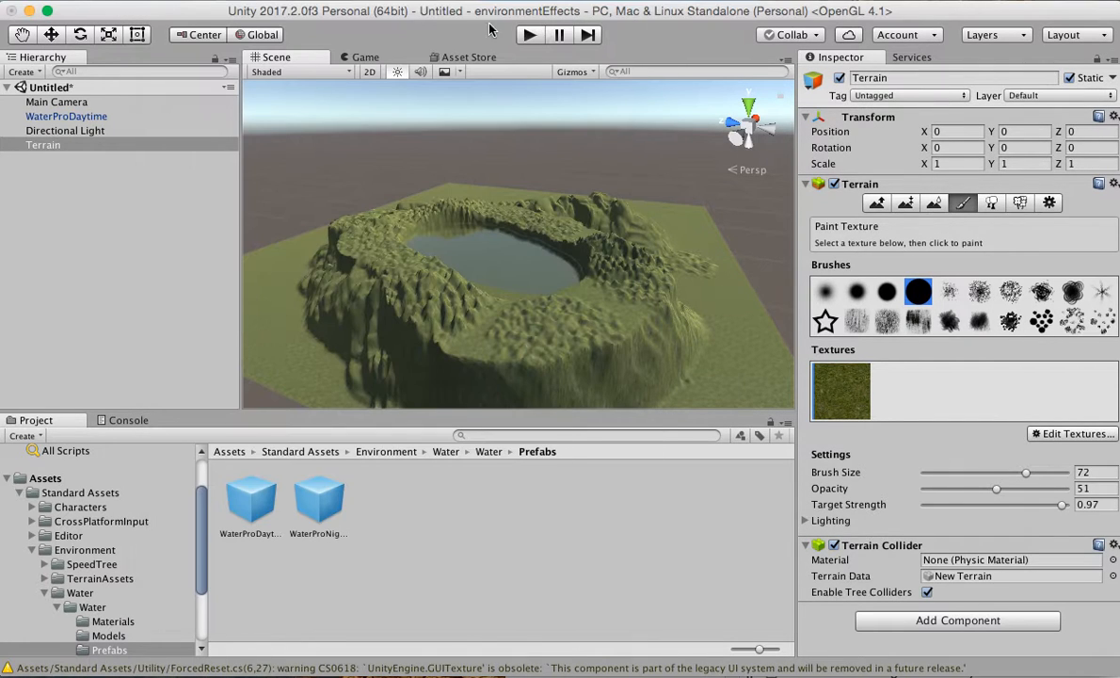
Switch all Scene view effects on and off again, and re-enable only the Skybox effect.
{"action": "left_click", "coordinate": [450, 75]}
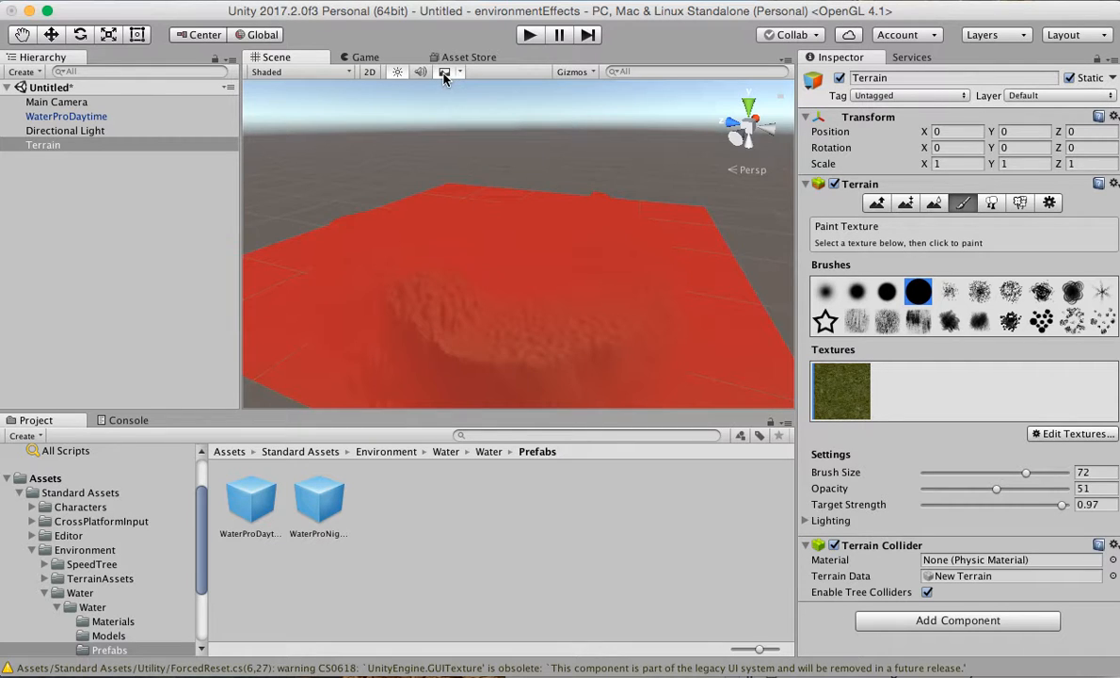
{"action": "left_click", "coordinate": [445, 75]}
{"action": "left_click", "coordinate": [461, 72]}
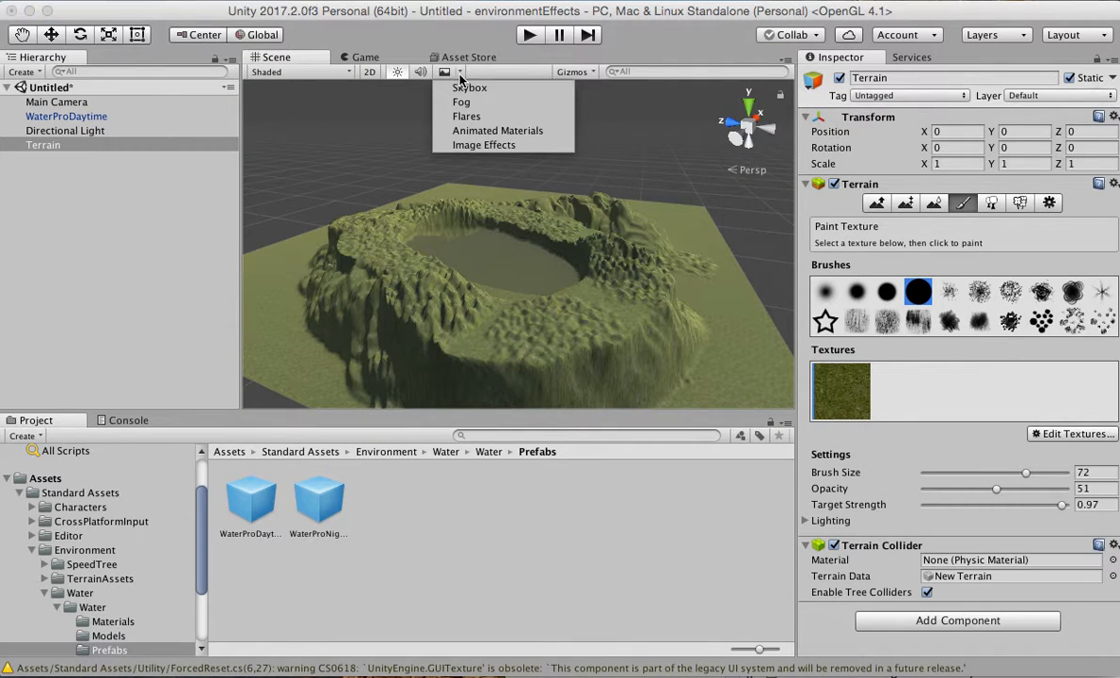
{"action": "left_click", "coordinate": [463, 86]}
Preview the red fog in the Scene view by turning the Fog effect on, and turn it off again.
{"action": "left_click", "coordinate": [460, 73]}
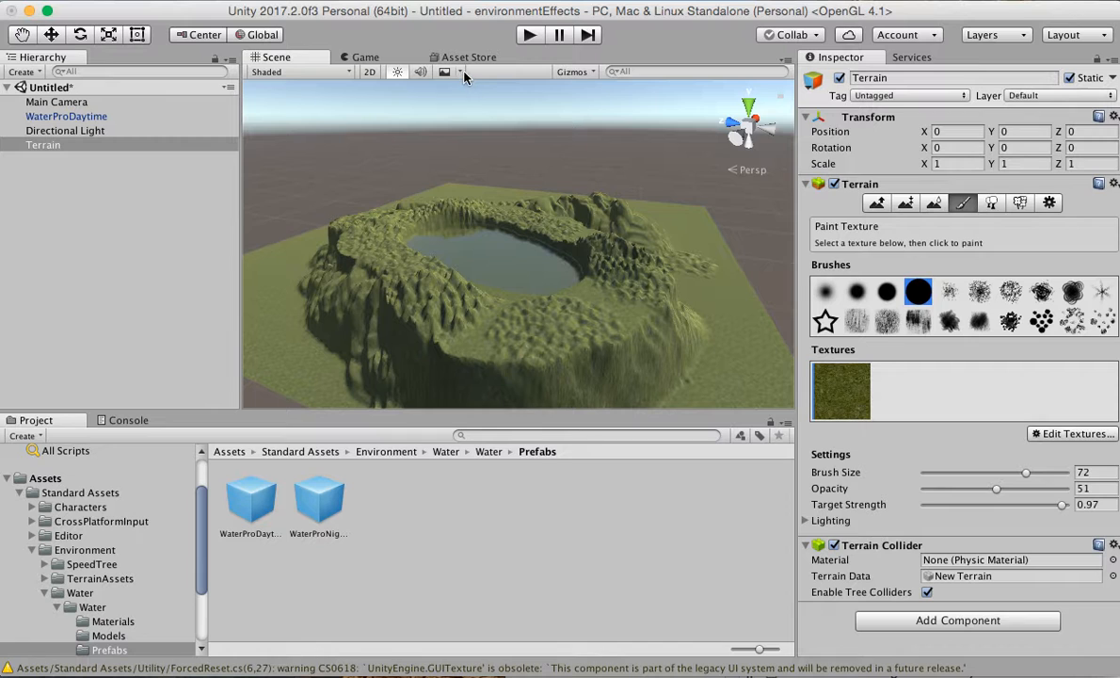
{"action": "left_click", "coordinate": [462, 72]}
{"action": "left_click", "coordinate": [464, 100]}
{"action": "left_click", "coordinate": [457, 76]}
{"action": "left_click", "coordinate": [460, 102]}
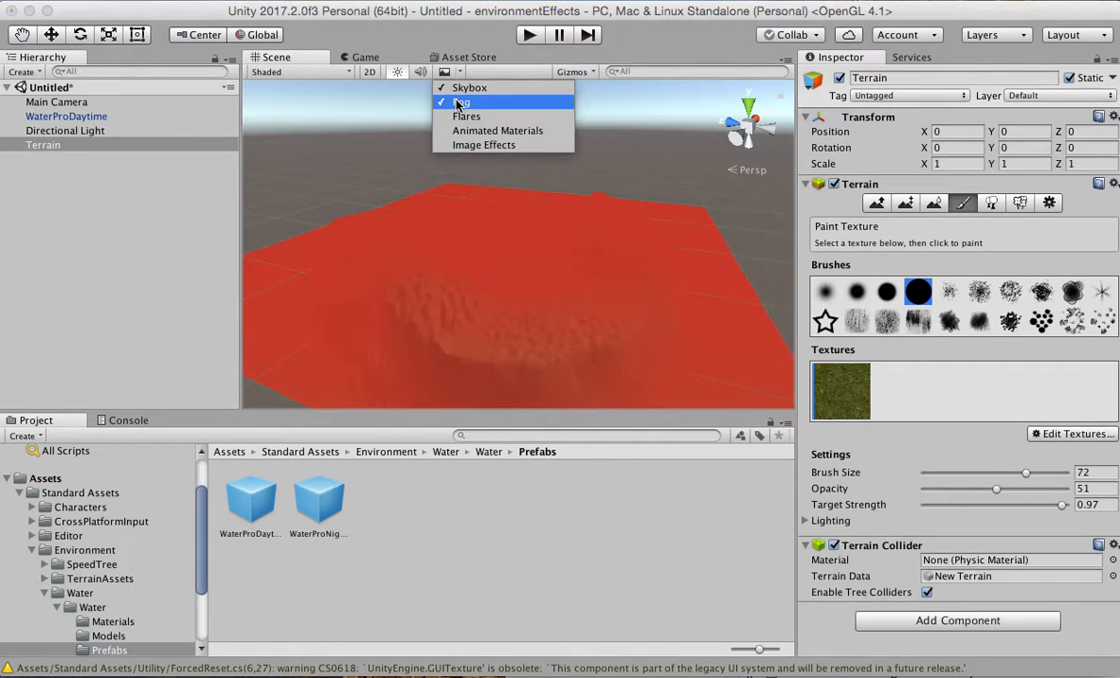
{"action": "left_click", "coordinate": [460, 102]}
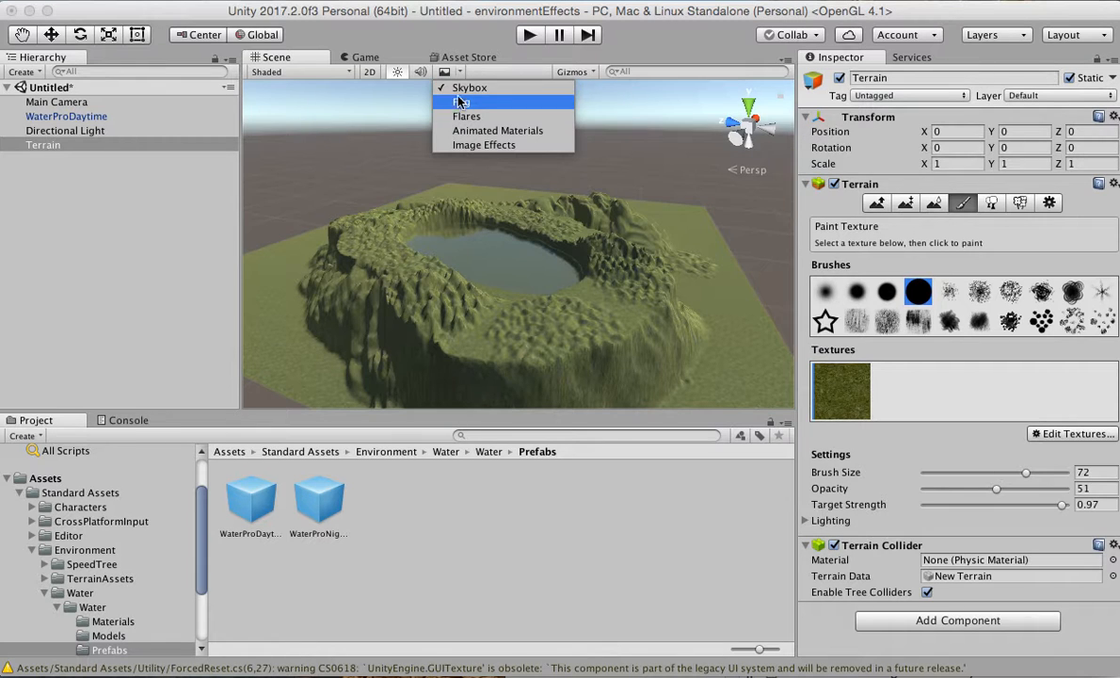
{"action": "left_click", "coordinate": [364, 11]}
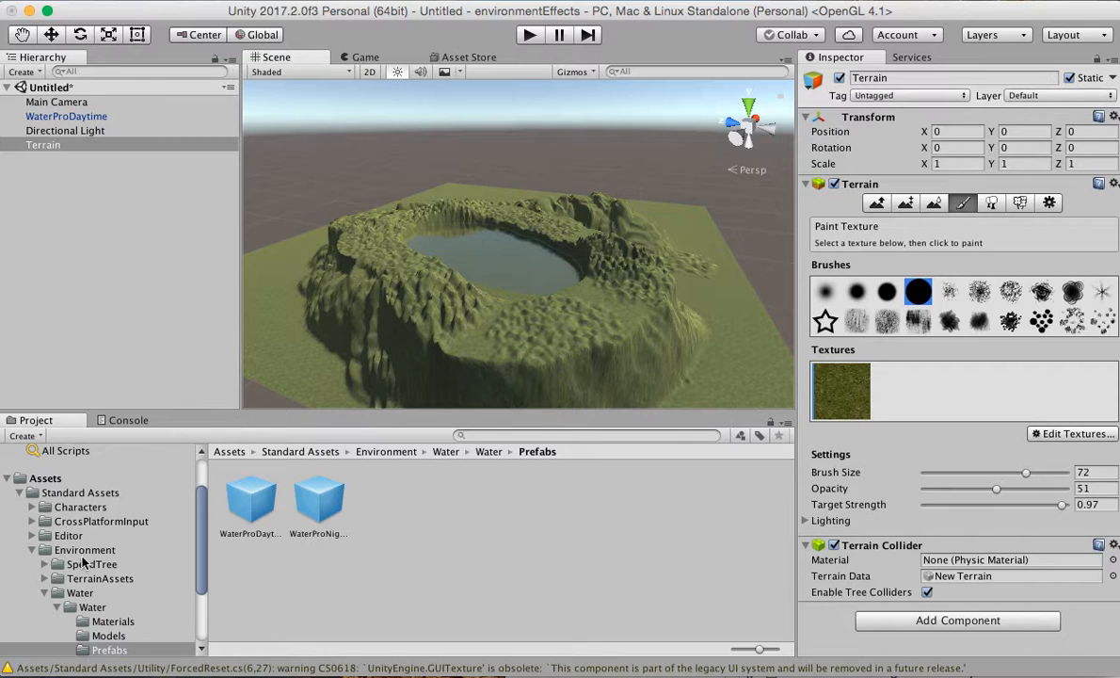
Place the FPSController prefab from the Standard Assets FirstPersonCharacter prefabs on the terrain's near rim beside the water.
{"action": "left_click", "coordinate": [58, 509]}
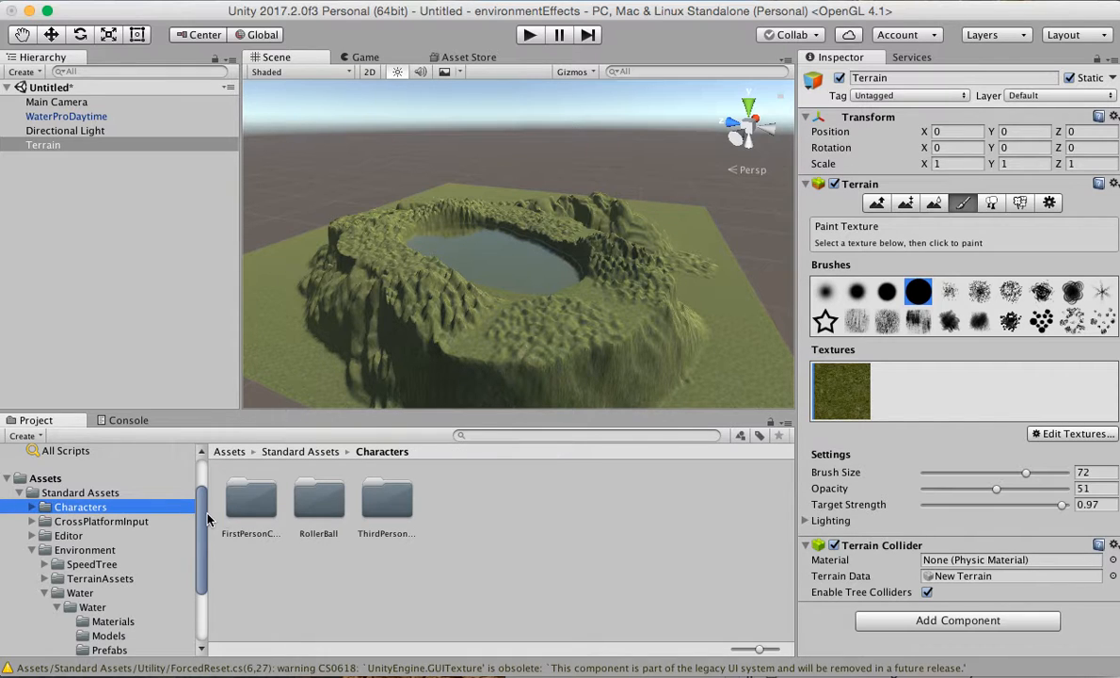
{"action": "double_click", "coordinate": [253, 497]}
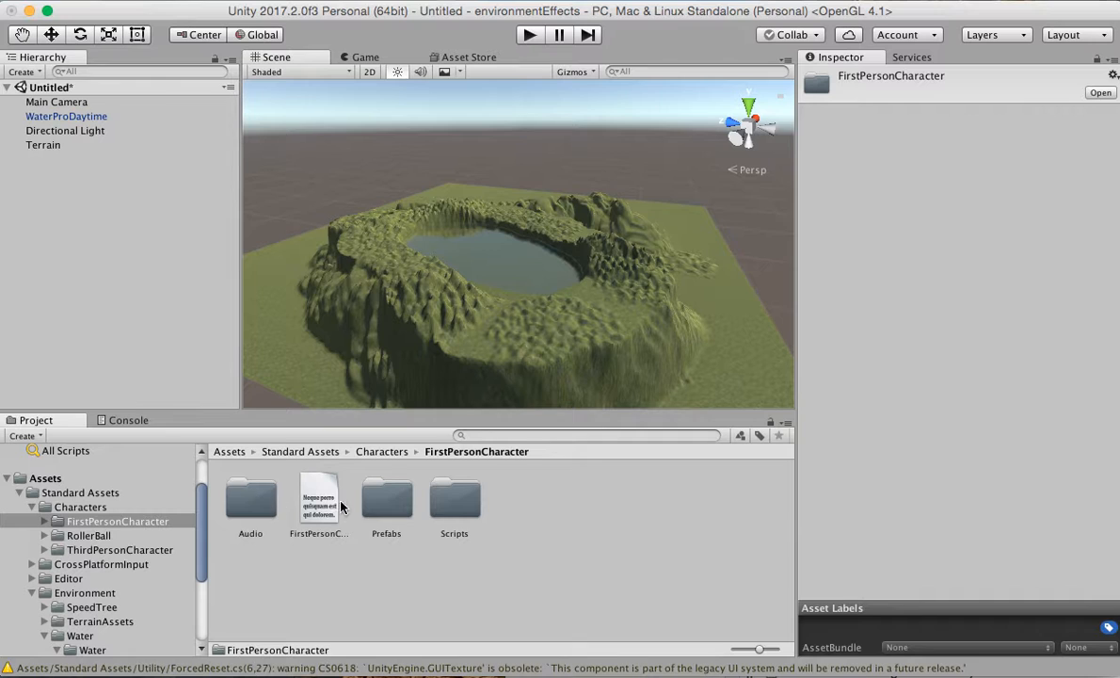
{"action": "double_click", "coordinate": [387, 499]}
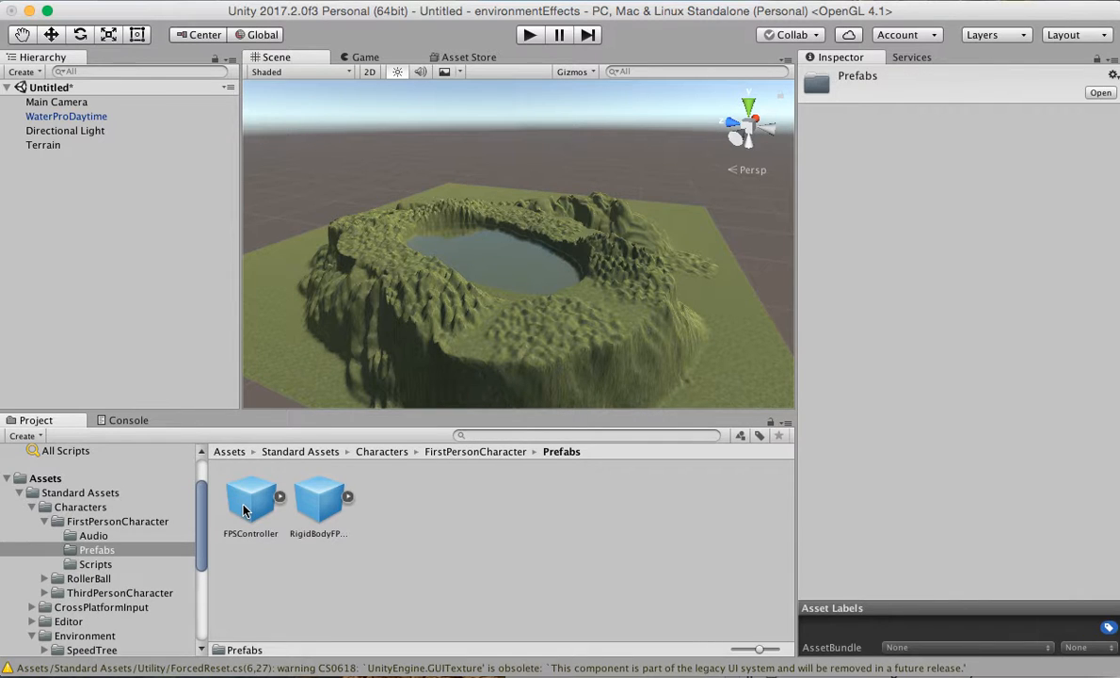
{"action": "left_click_drag", "start_coordinate": [243, 509], "coordinate": [597, 302]}
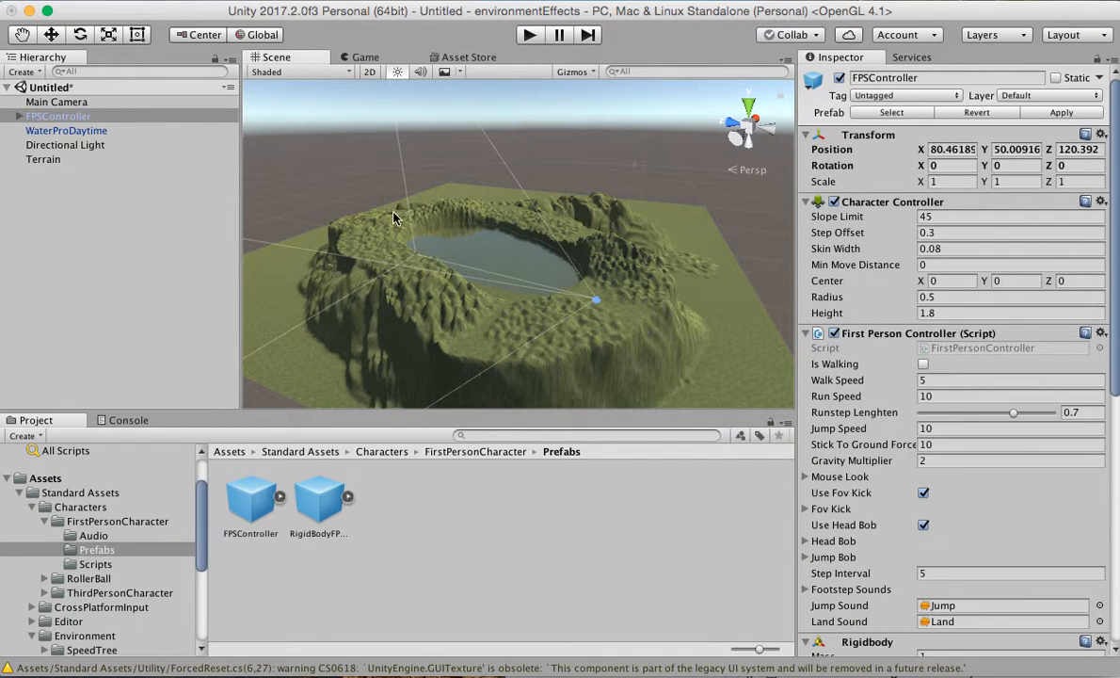
Run the scene in the Game view and walk the first-person controller forward across the grass to the water's edge.
{"action": "left_click", "coordinate": [362, 57]}
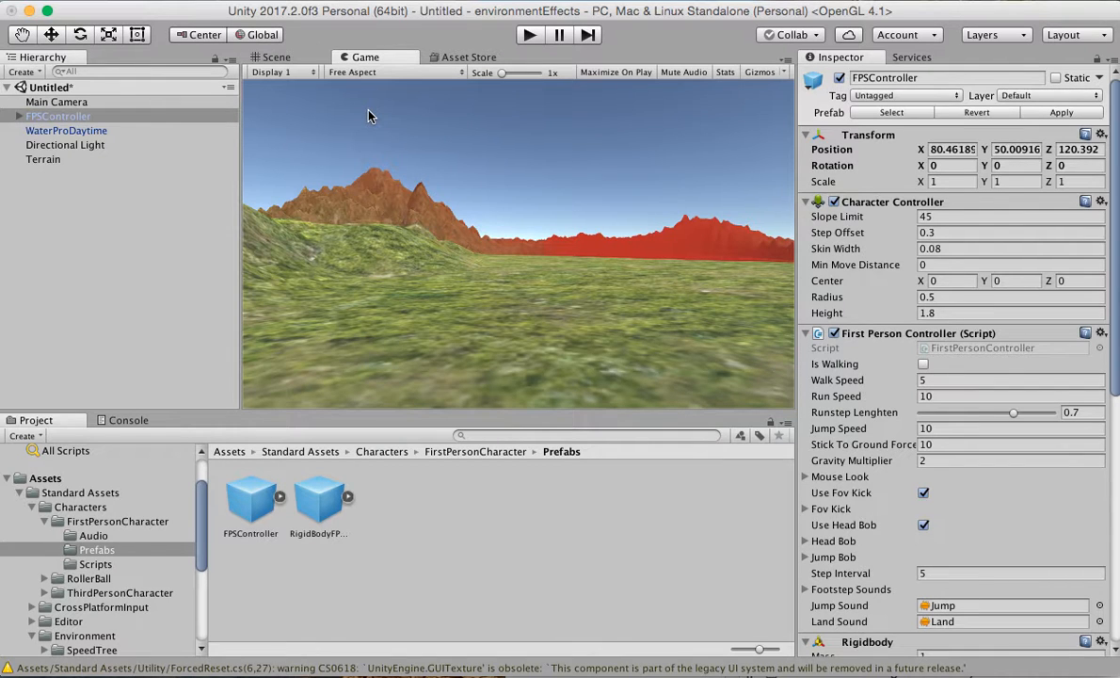
{"action": "left_click", "coordinate": [530, 36]}
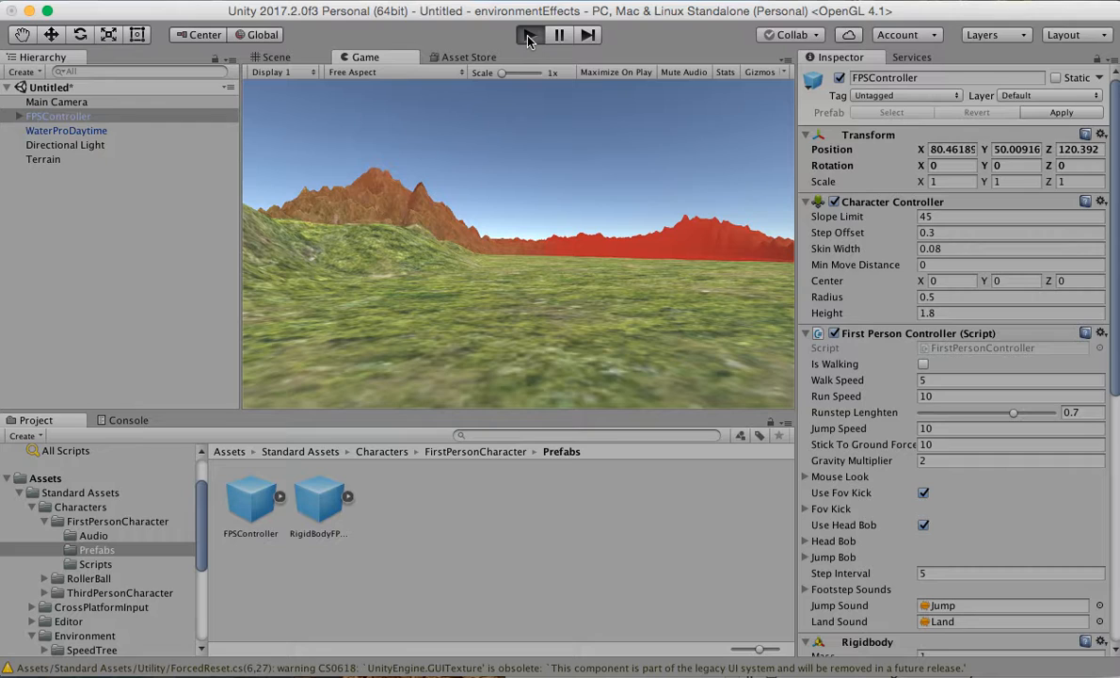
{"action": "key", "text": "w"}
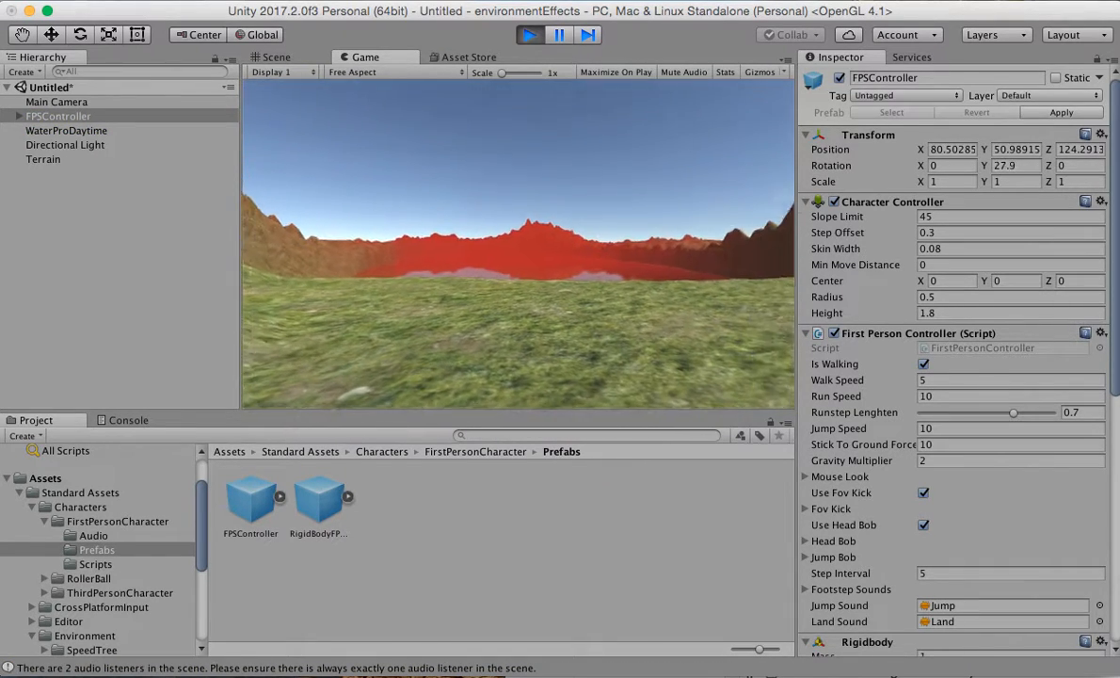
{"action": "key", "text": "w"}
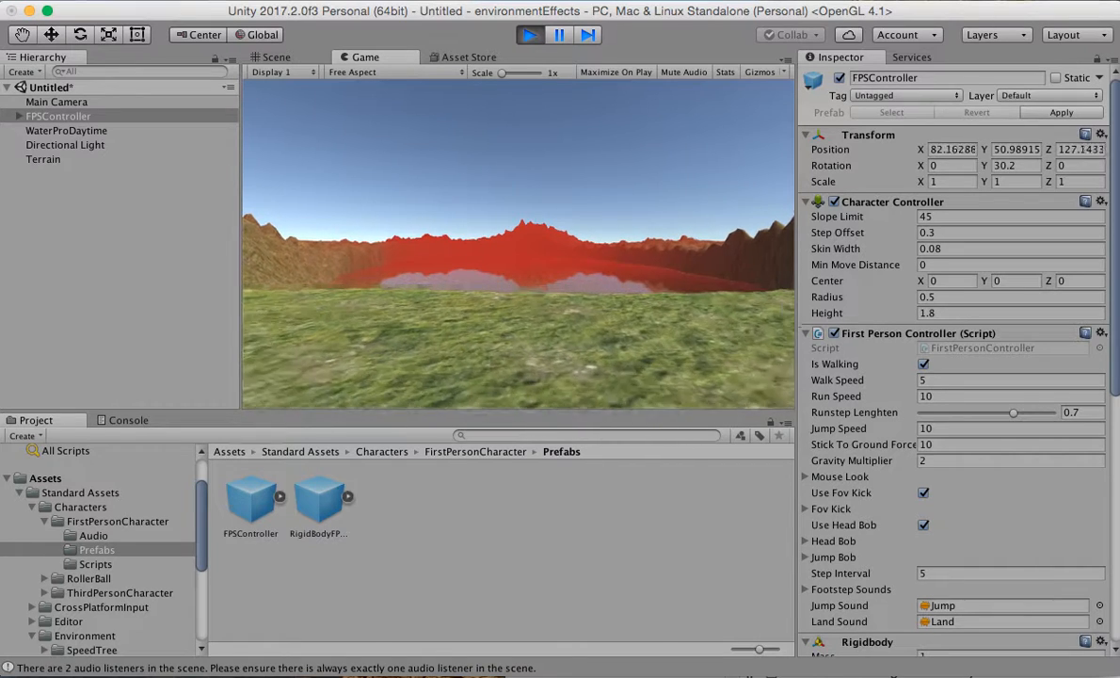
{"action": "key", "text": "w"}
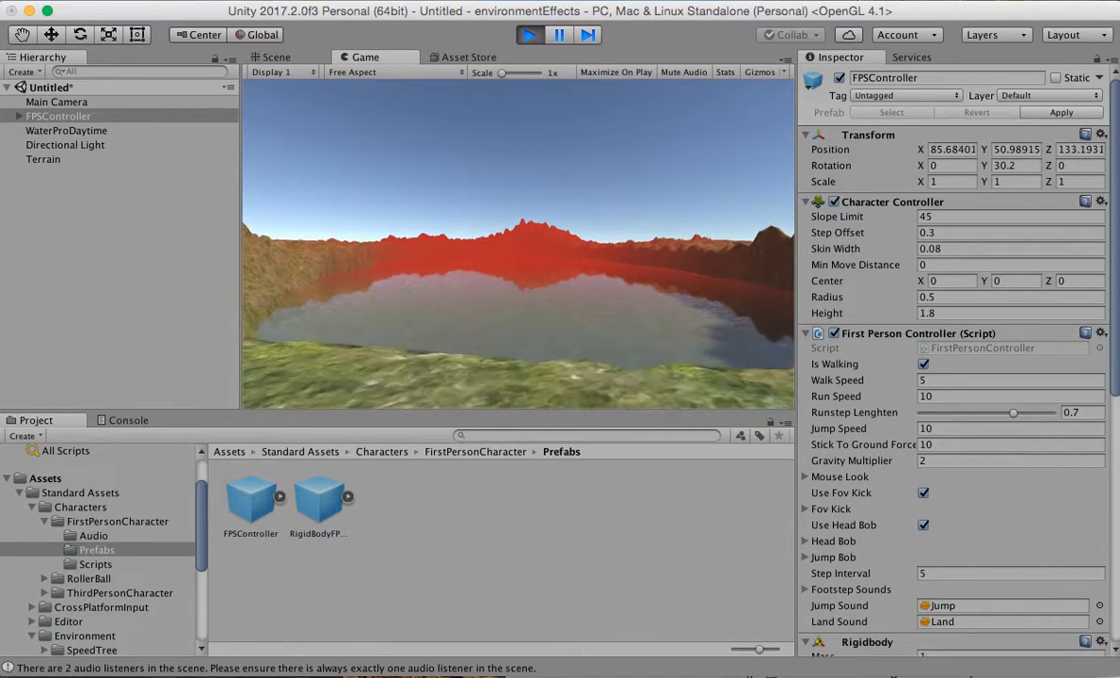